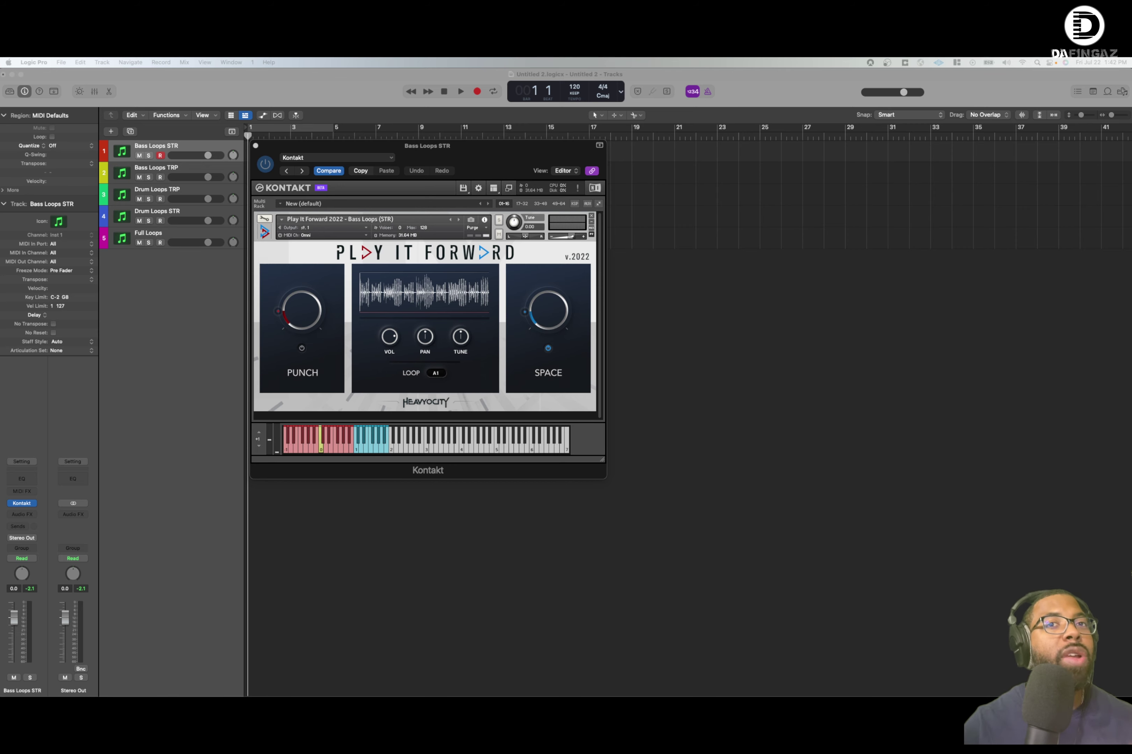
# - Switch to Safari and scroll through the heavyocity.com home page
pyautogui.press('super+Tab')
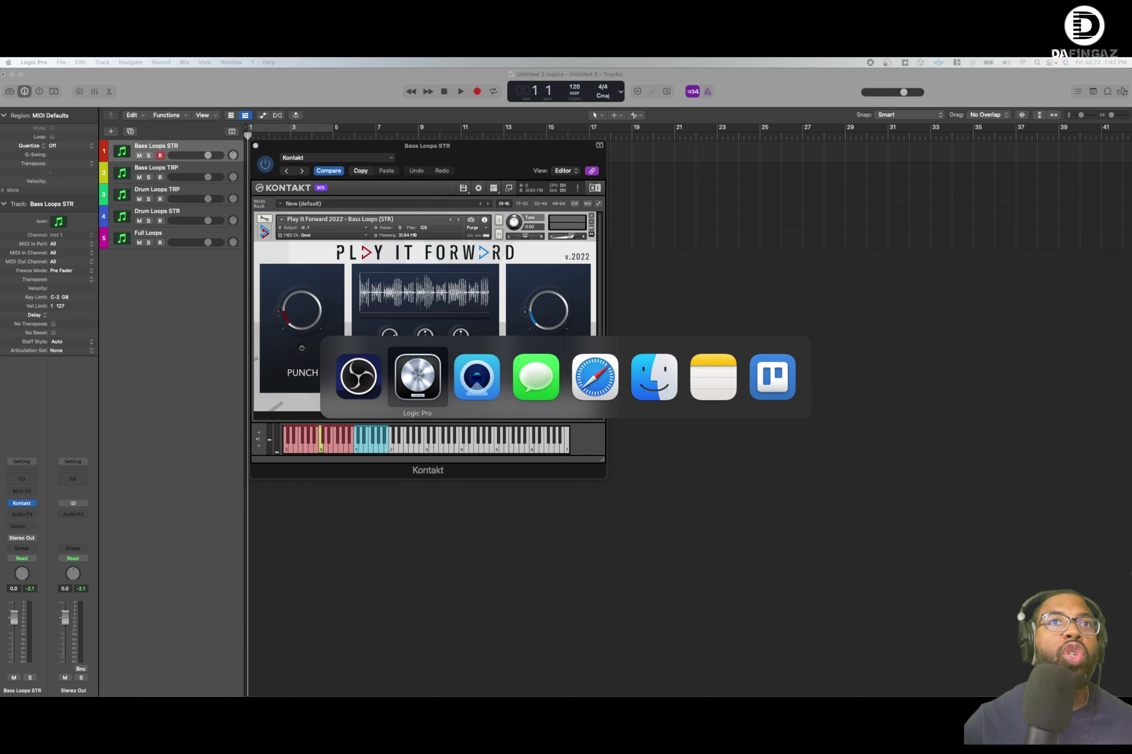
pyautogui.press('super+Tab')
pyautogui.press('super+Tab')
pyautogui.press('super+Tab')
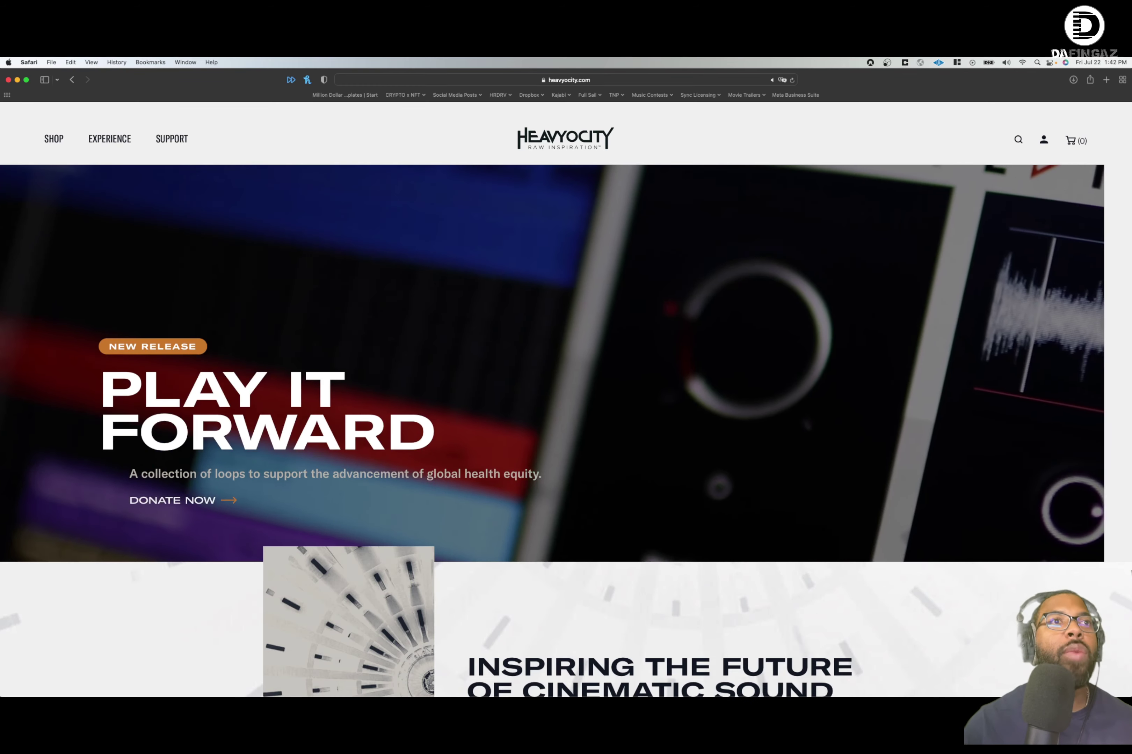
pyautogui.scroll(-4, 281, 434)
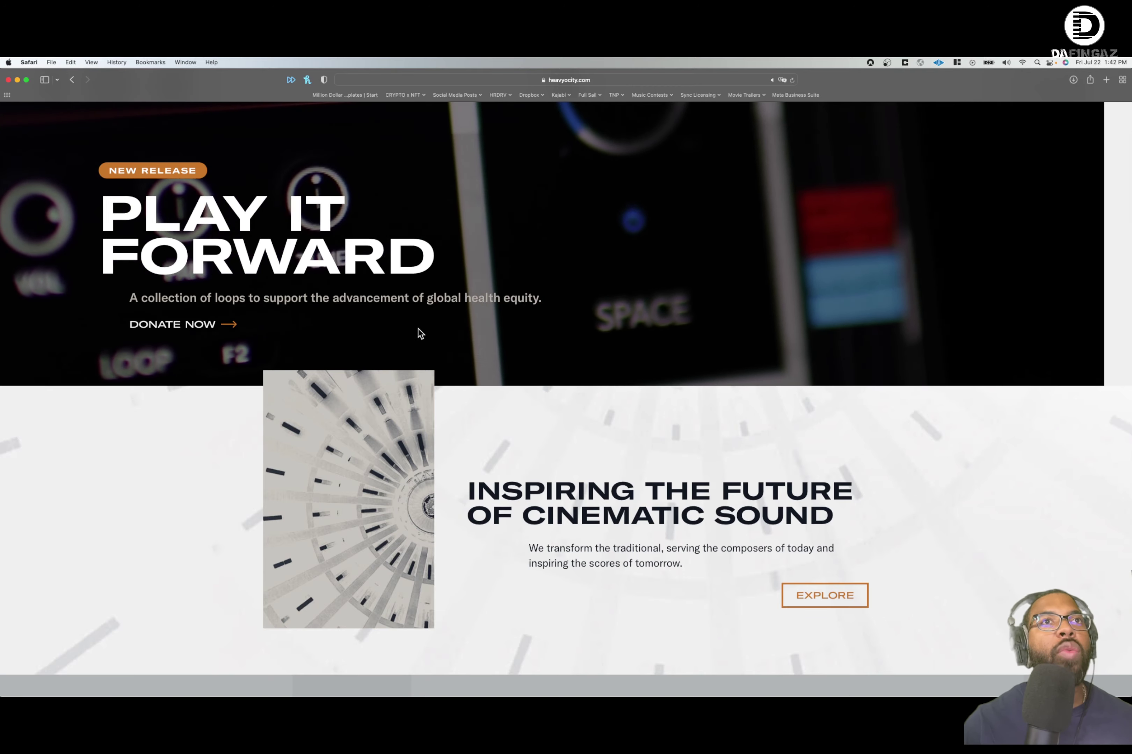
pyautogui.scroll(-2, 405, 295)
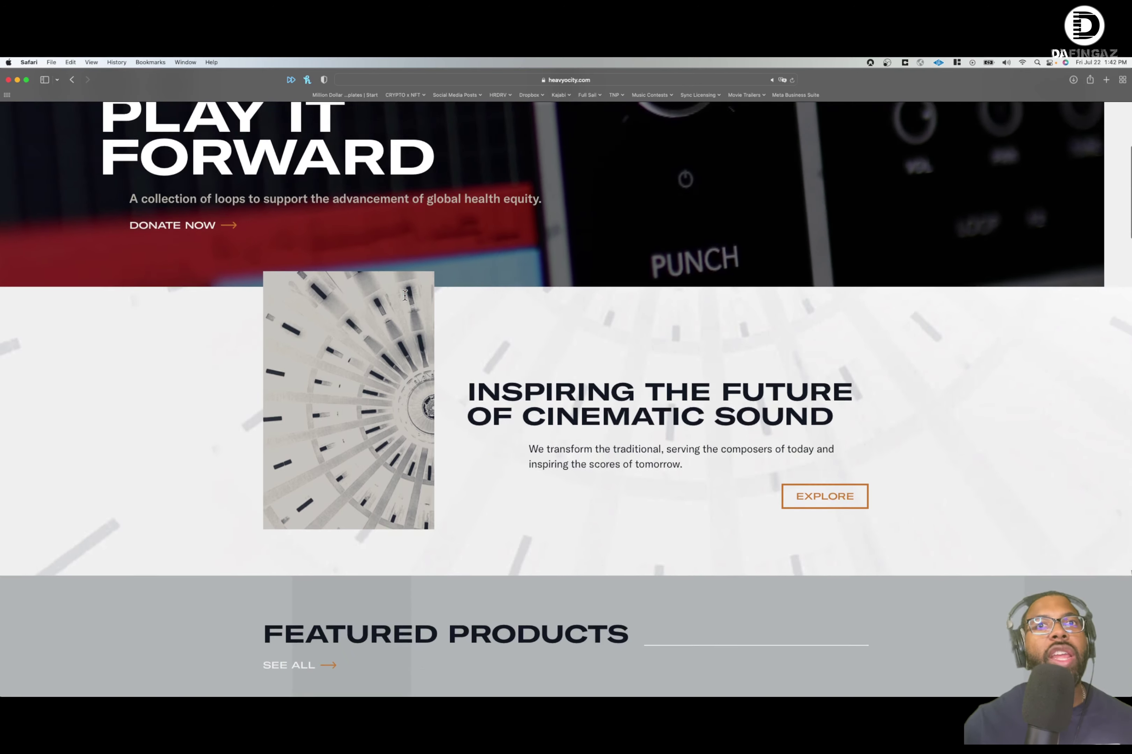
pyautogui.scroll(-8, 405, 295)
pyautogui.scroll(-3, 405, 295)
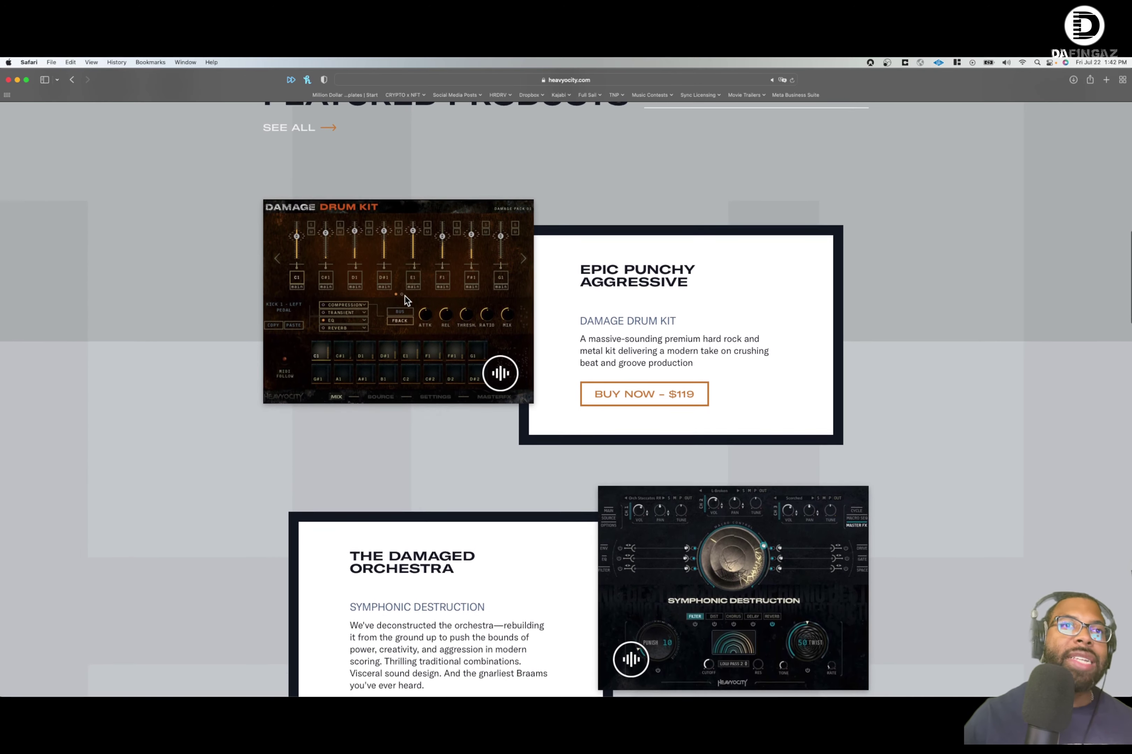
pyautogui.scroll(-15, 404, 296)
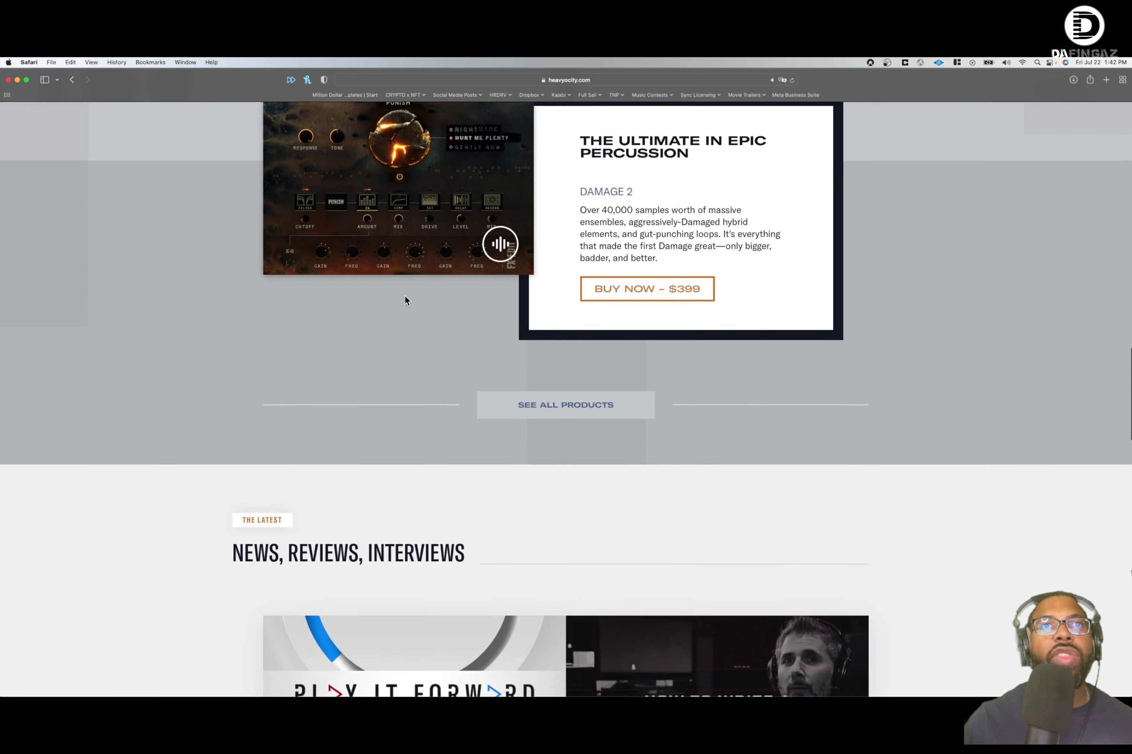
pyautogui.scroll(20, 407, 300)
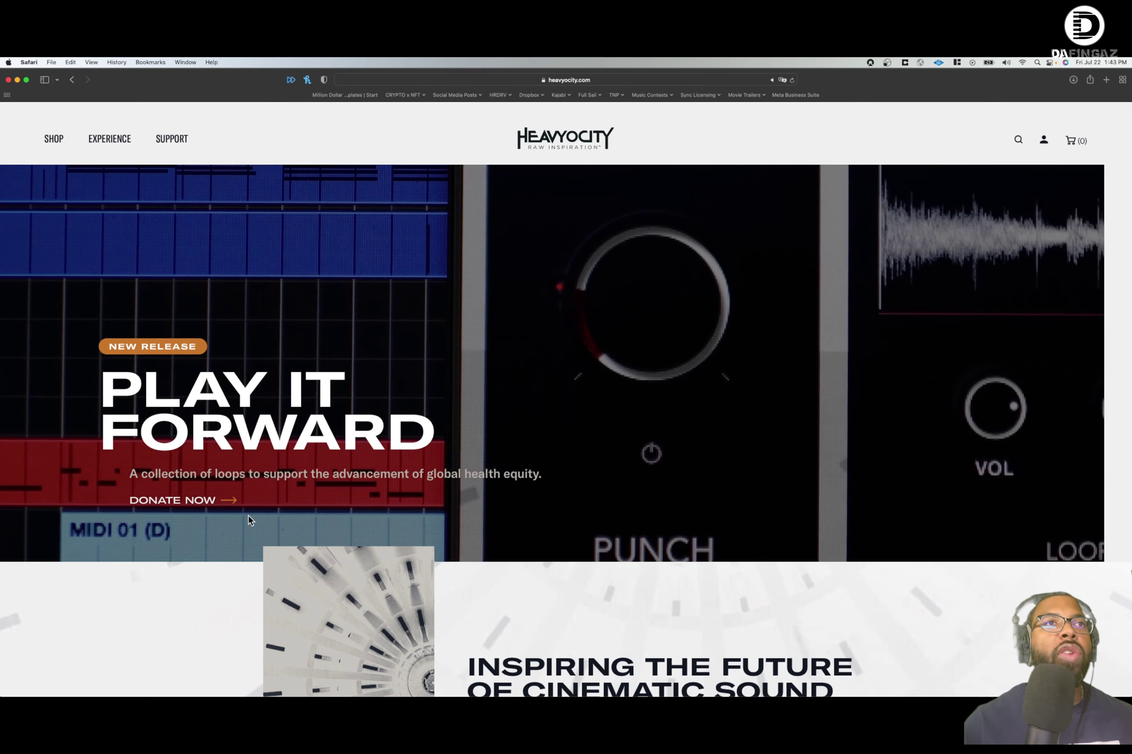
# - Open the Play It Forward product page, scroll to its description, then return to Logic
pyautogui.click(199, 503)
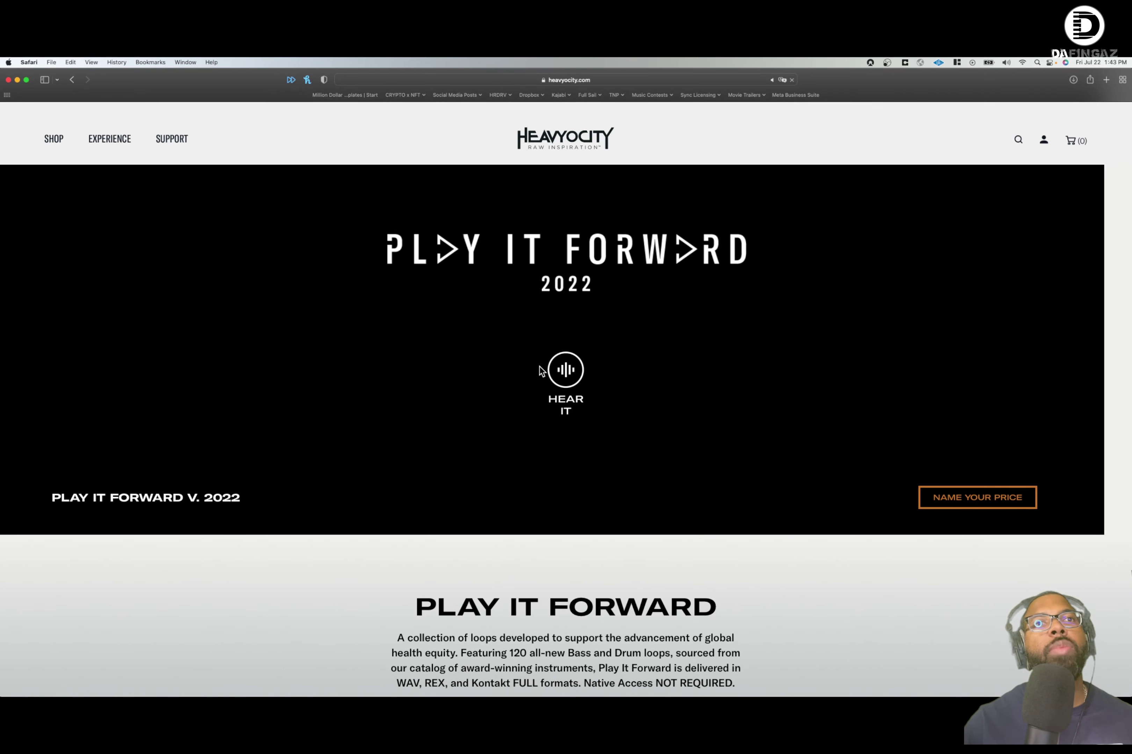
pyautogui.scroll(-5, 540, 367)
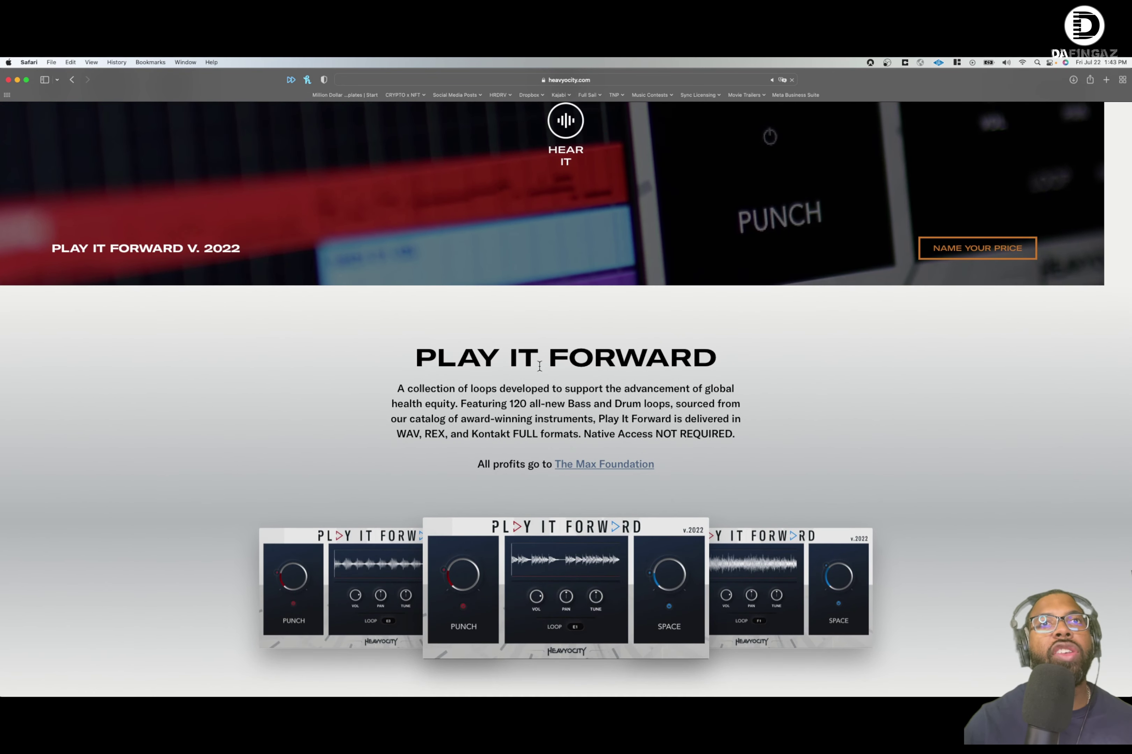
pyautogui.scroll(-2, 540, 367)
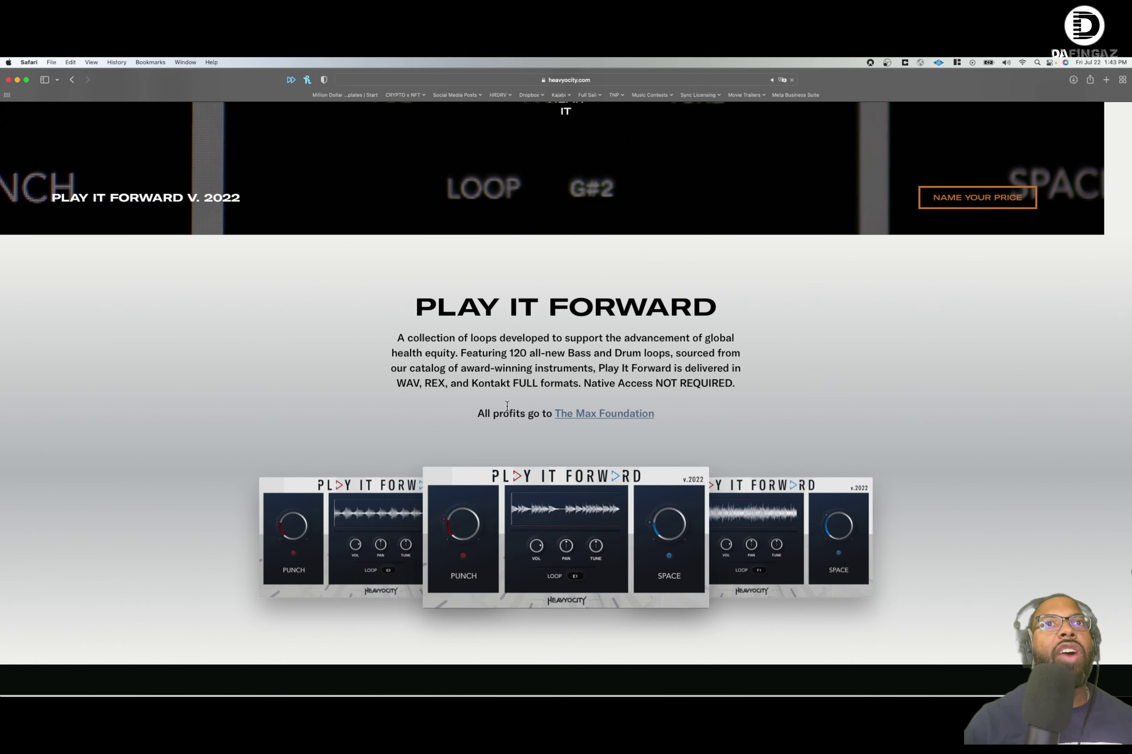
pyautogui.press('super+Tab')
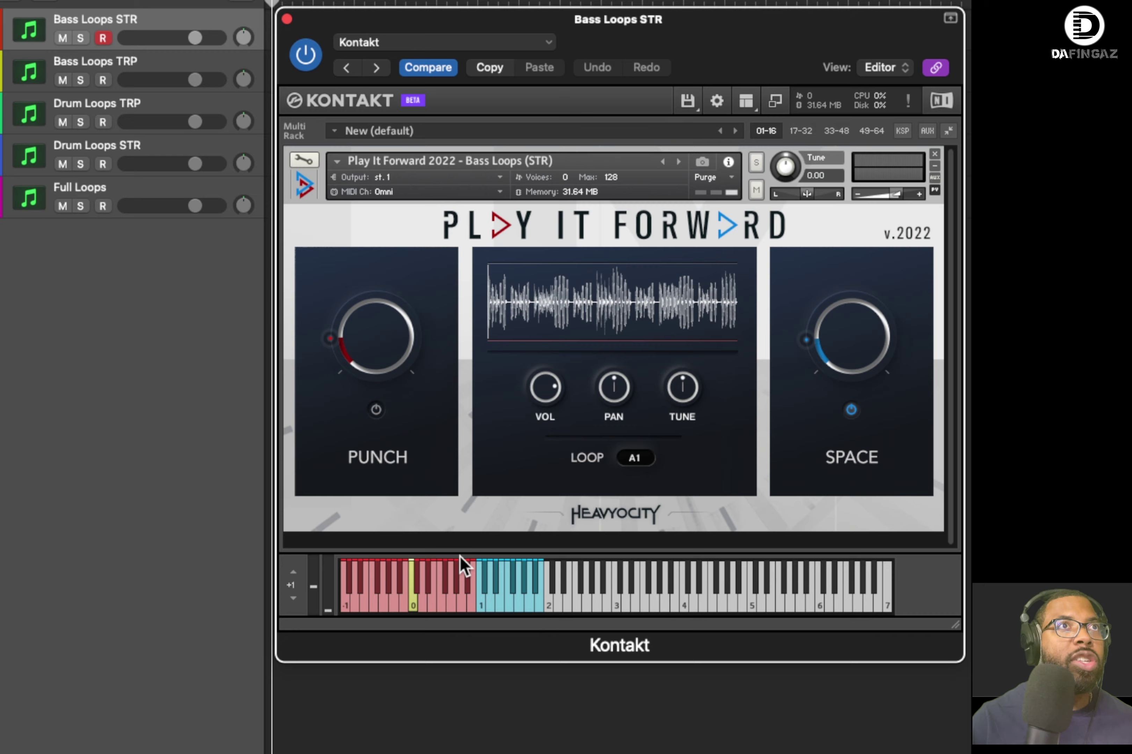
# - Select Bass Loops TRP, Drum Loops TRP, Drum Loops STR and Full Loops, then Bass Loops STR again
pyautogui.click(122, 55)
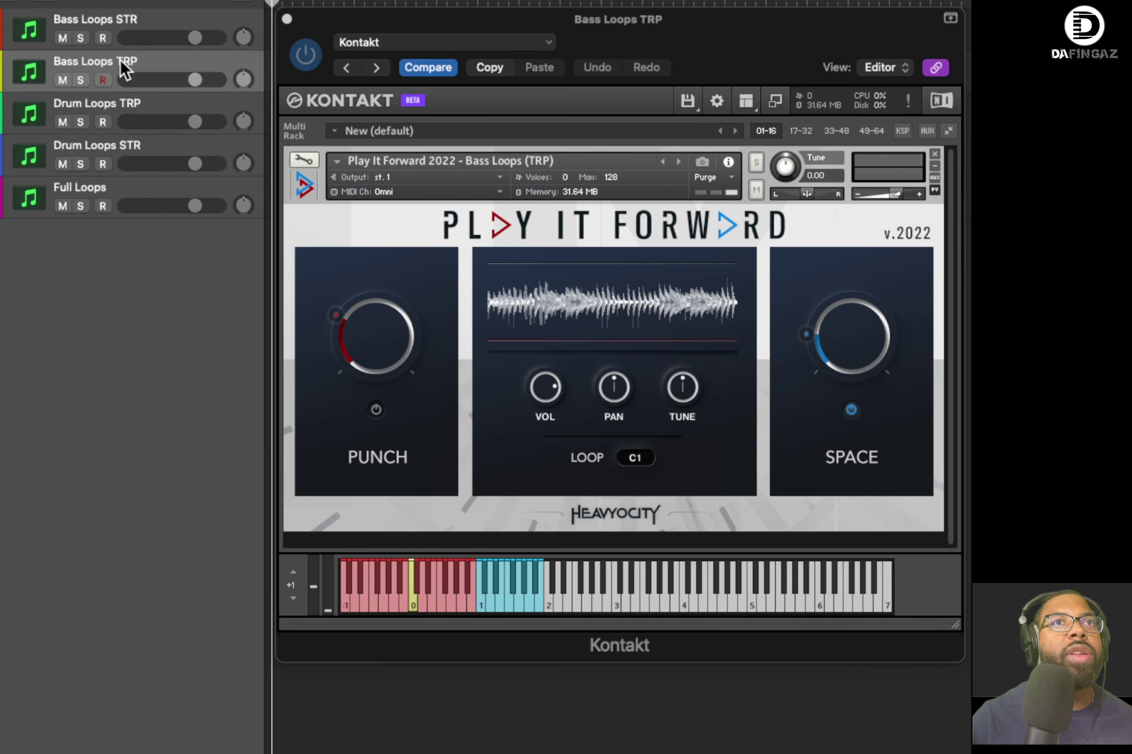
pyautogui.click(119, 105)
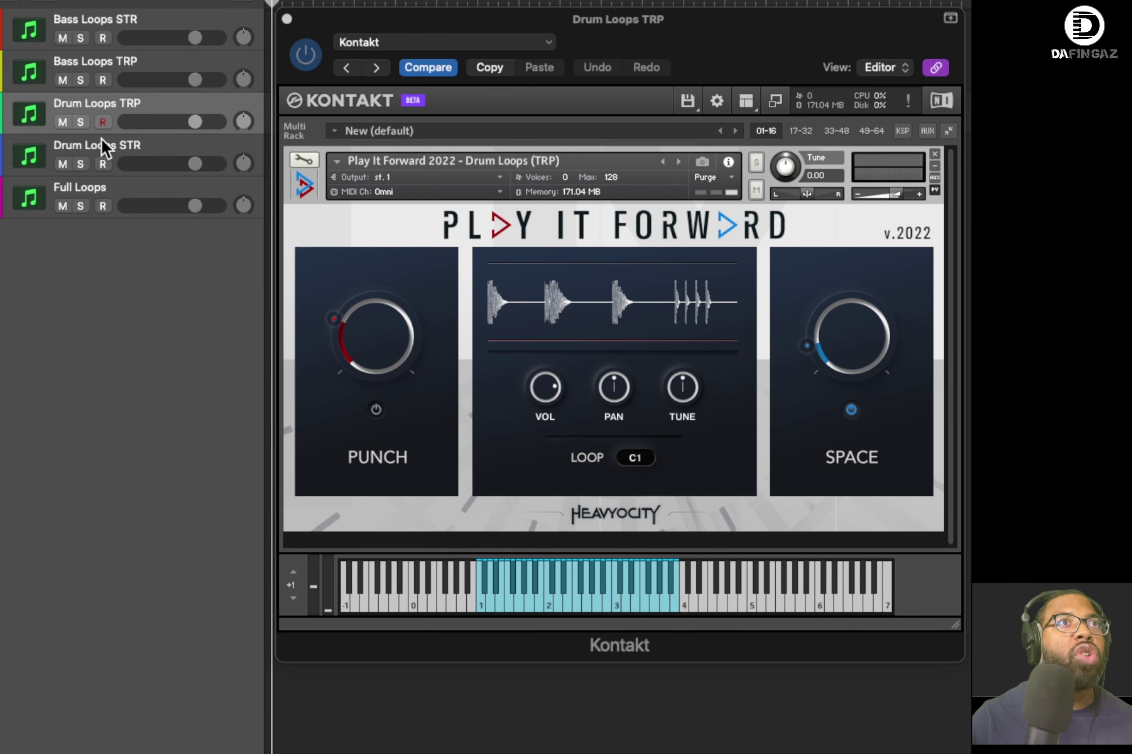
pyautogui.click(118, 148)
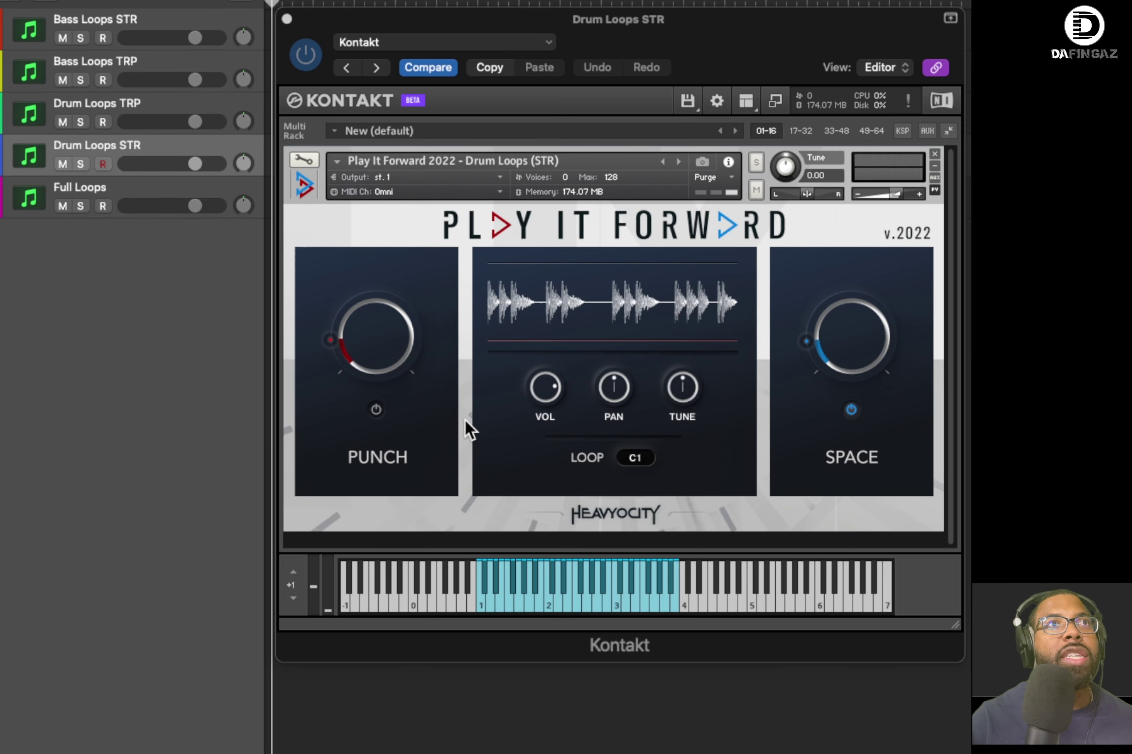
pyautogui.click(130, 183)
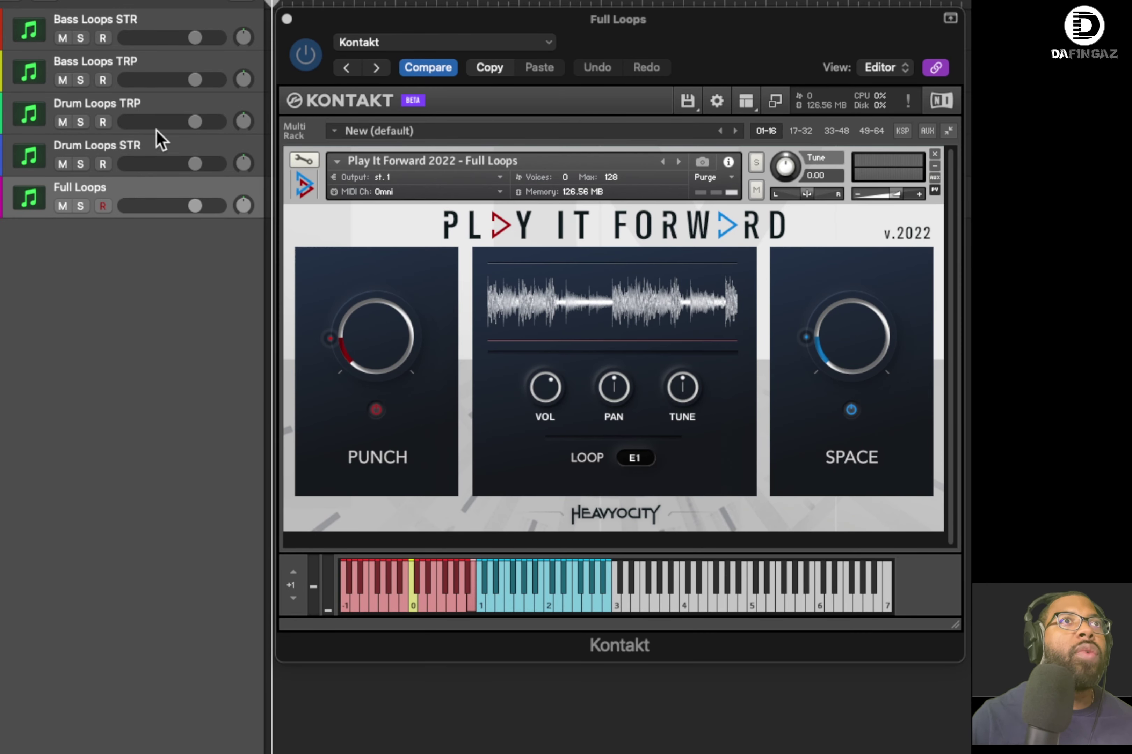
pyautogui.click(138, 20)
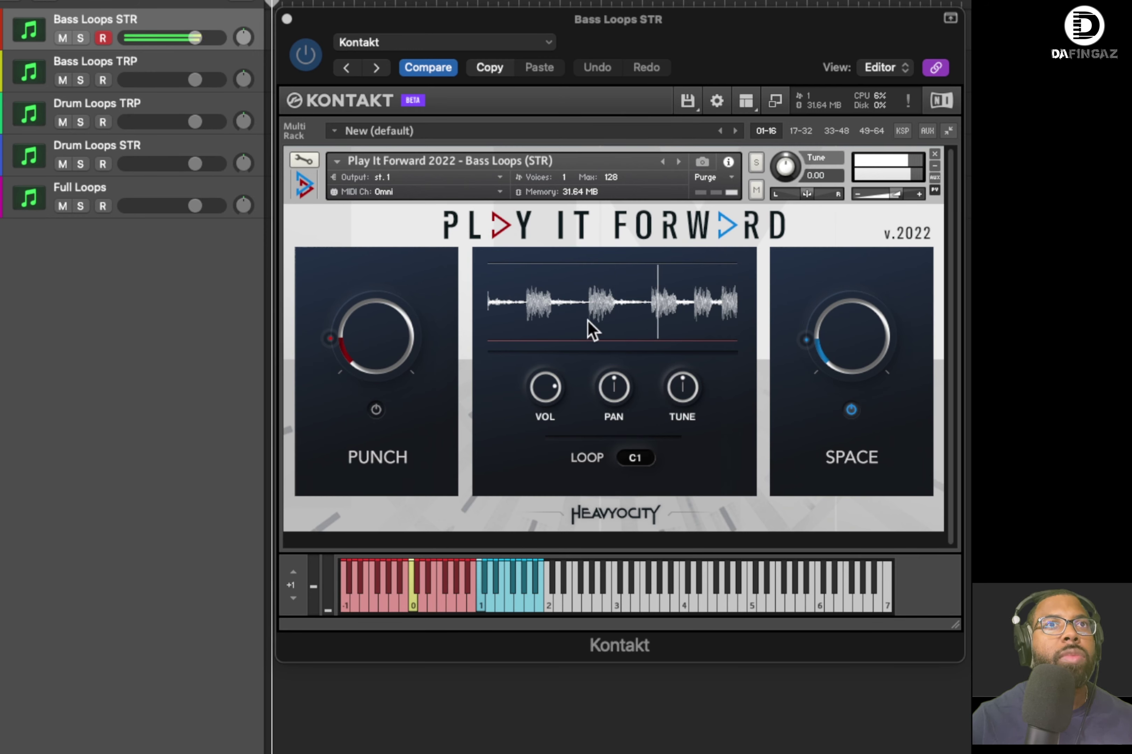
# - Raise Punch from 23% to 47% and set Space to 29% while playing the Bass Loops STR loop
pyautogui.click(389, 314)
pyautogui.moveTo(390, 314)
pyautogui.mouseDown()
pyautogui.moveTo(447, 272)
pyautogui.moveTo(392, 328)
pyautogui.mouseUp()
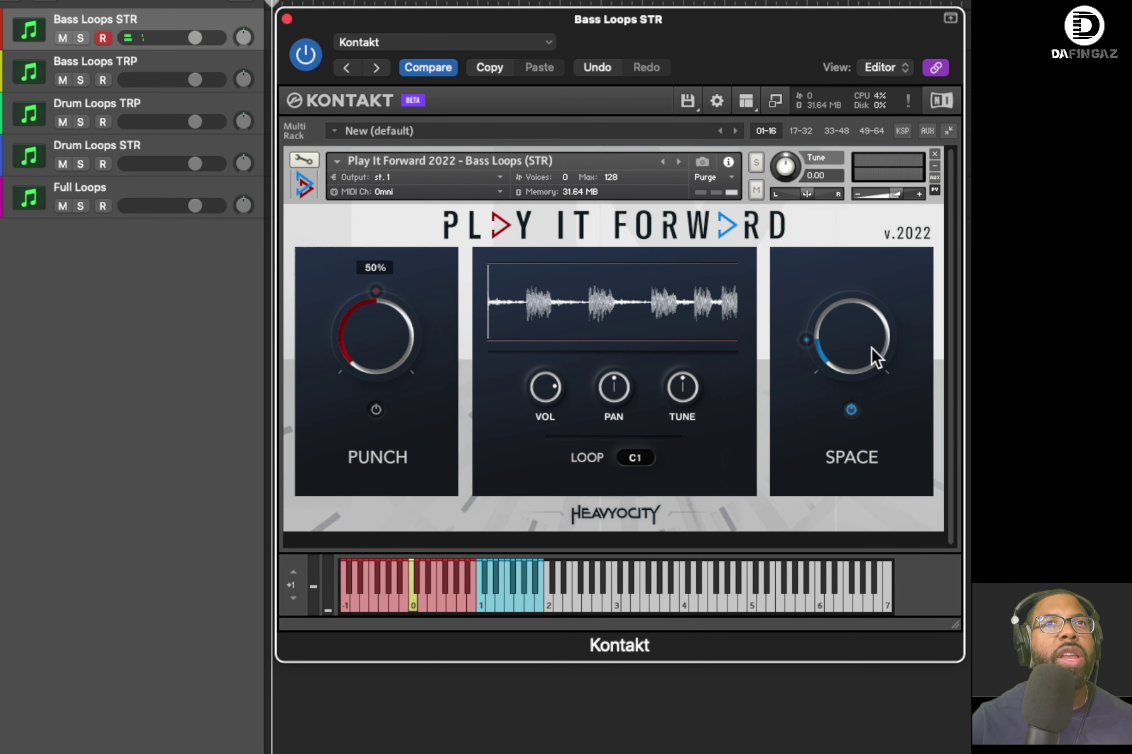
pyautogui.moveTo(872, 328); pyautogui.dragTo(866, 302)
pyautogui.press('space')
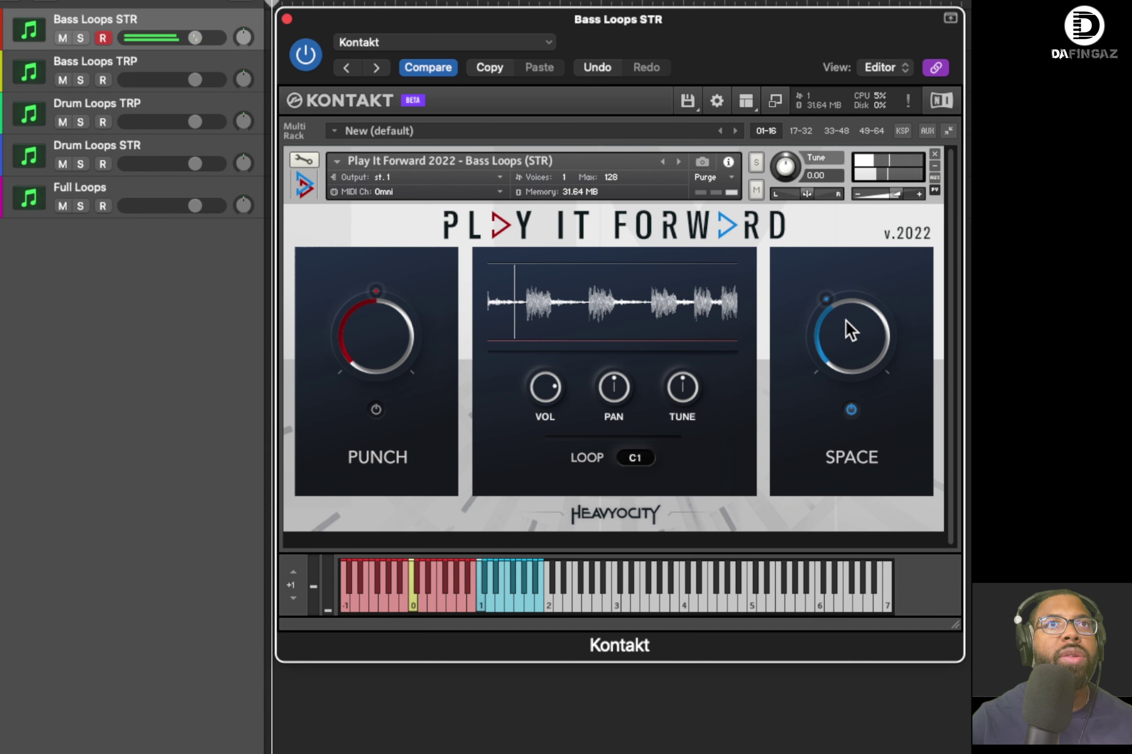
pyautogui.press('space')
pyautogui.moveTo(848, 336); pyautogui.dragTo(894, 317)
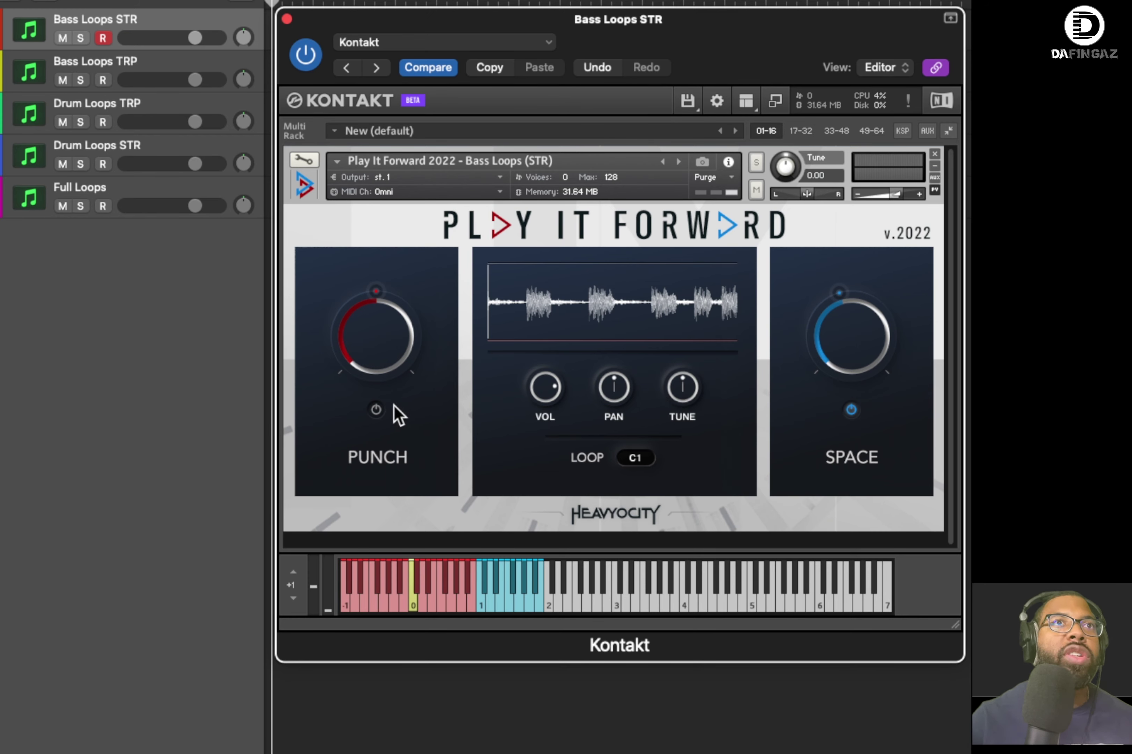
# - Switch Punch on, raise it to about 66%, then select the Bass Loops TRP track
pyautogui.click(377, 410)
pyautogui.press('space')
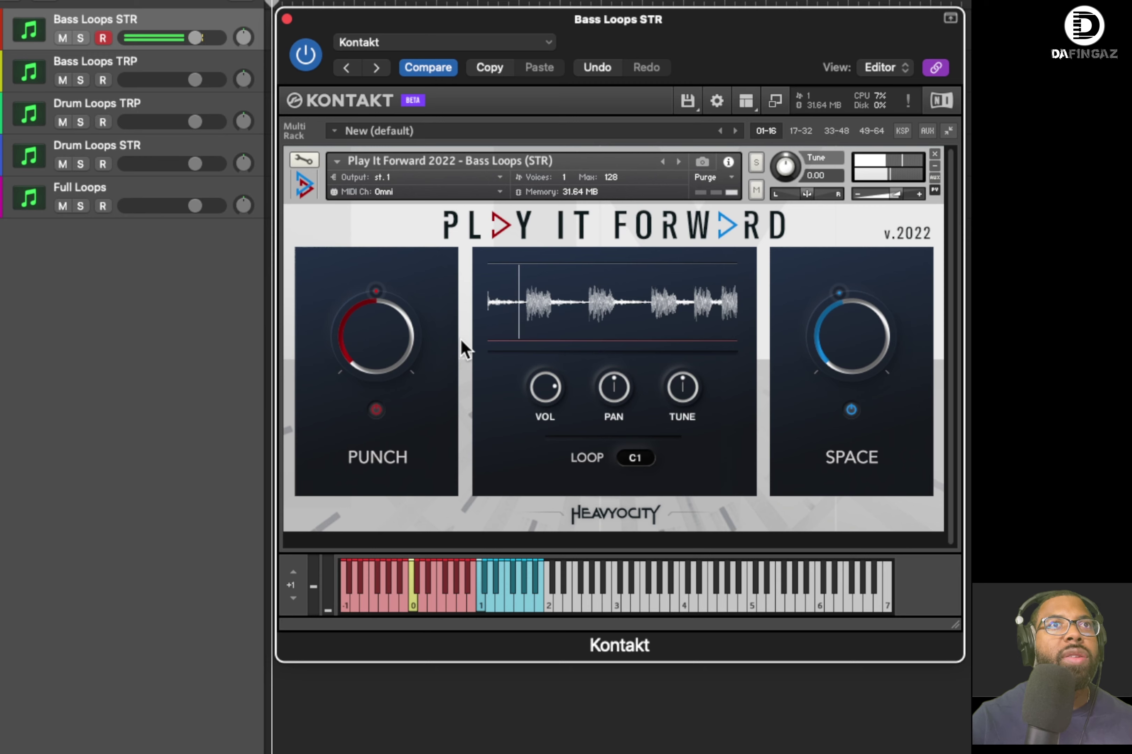
pyautogui.moveTo(412, 283); pyautogui.dragTo(438, 265)
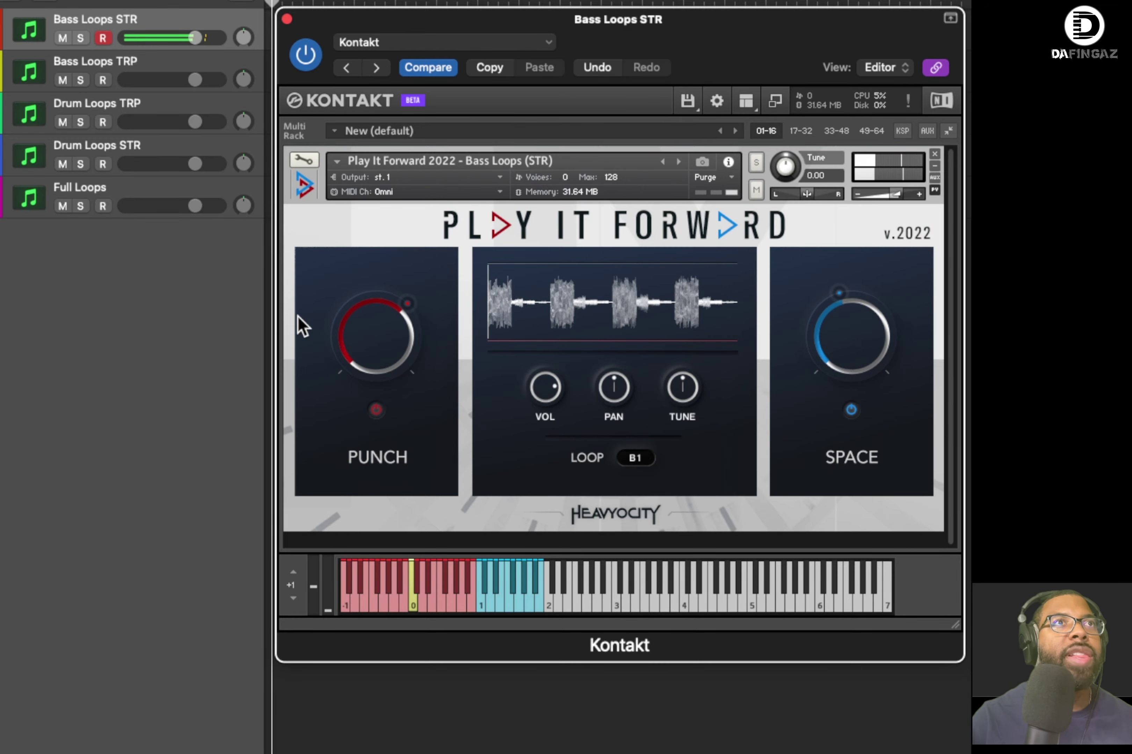
pyautogui.click(127, 61)
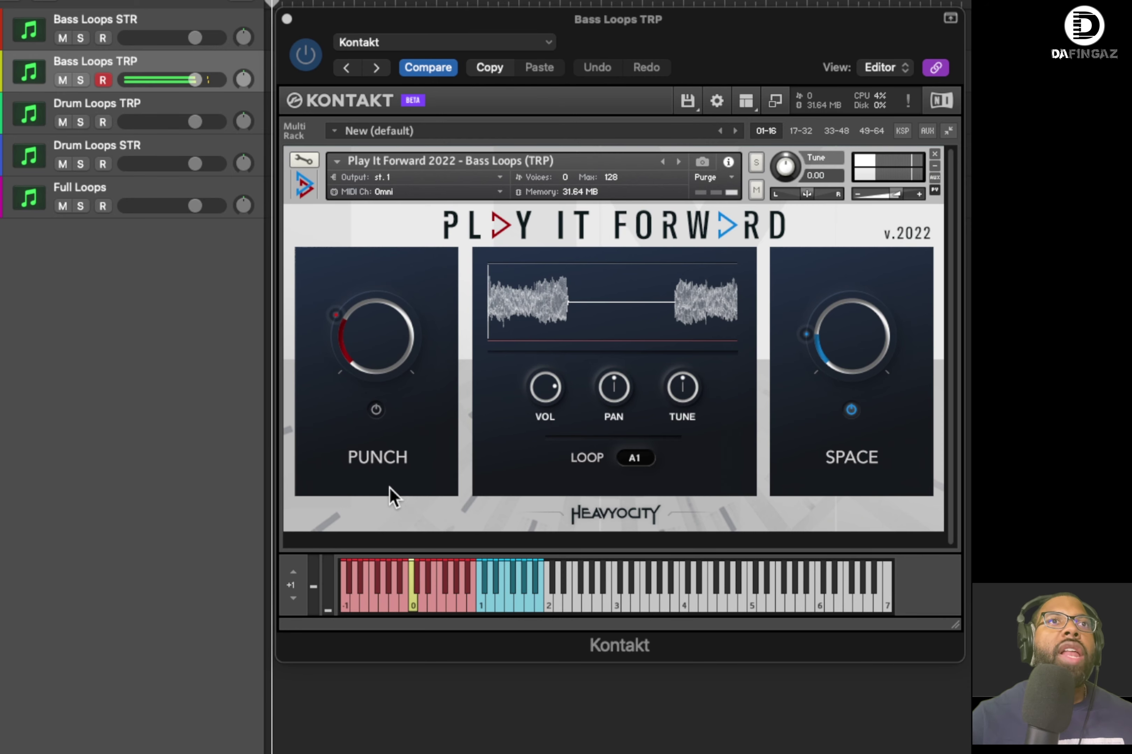
# - Trigger a Bass Loops TRP loop, set Space to 28%, and switch Punch on at 36%
pyautogui.click(429, 592)
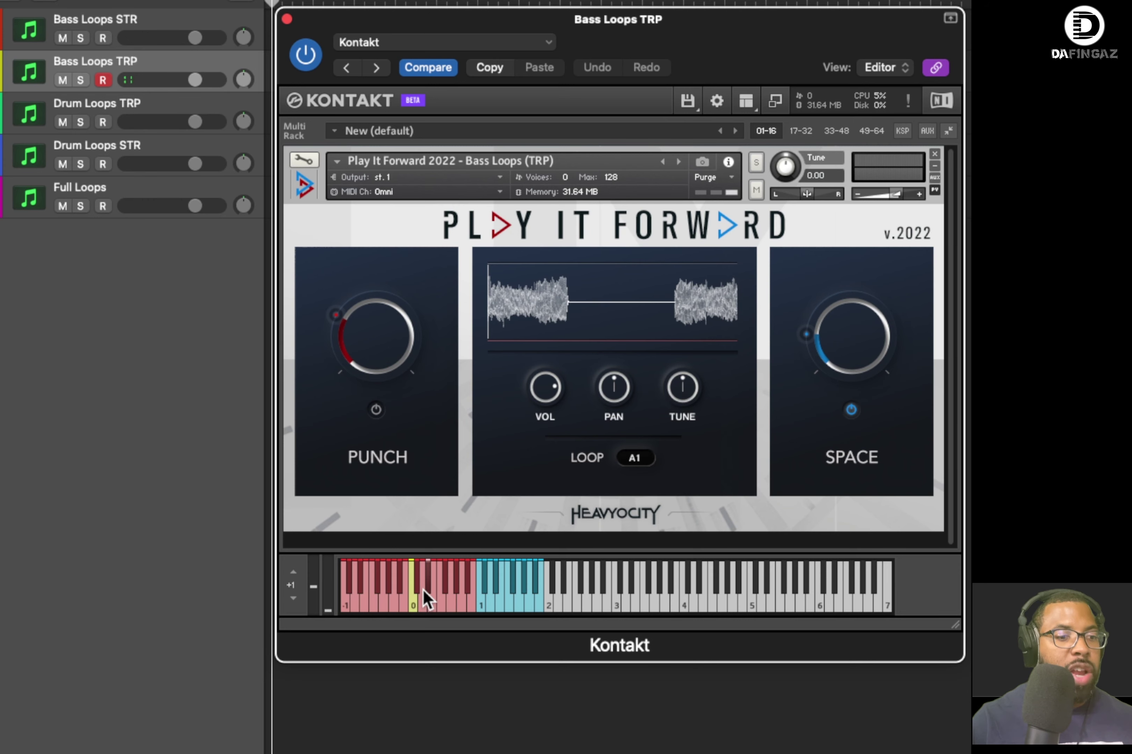
pyautogui.click(423, 590)
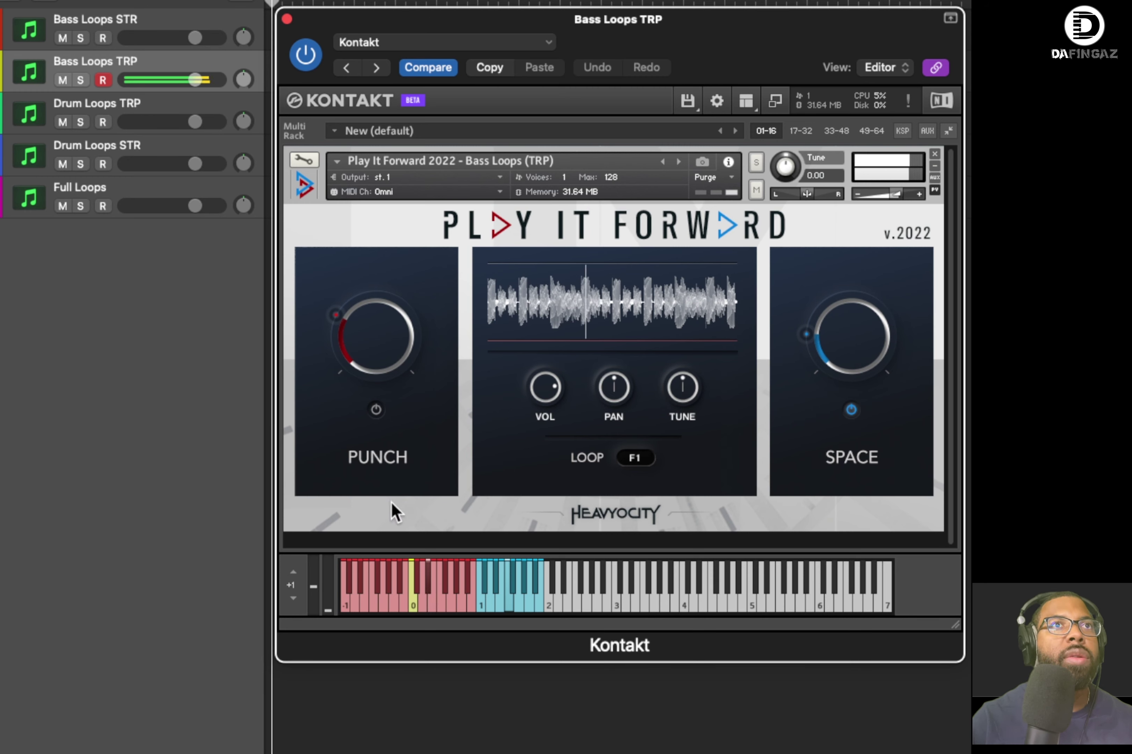
pyautogui.moveTo(834, 348)
pyautogui.mouseDown()
pyautogui.moveTo(851, 313)
pyautogui.moveTo(823, 355)
pyautogui.moveTo(816, 340)
pyautogui.mouseUp()
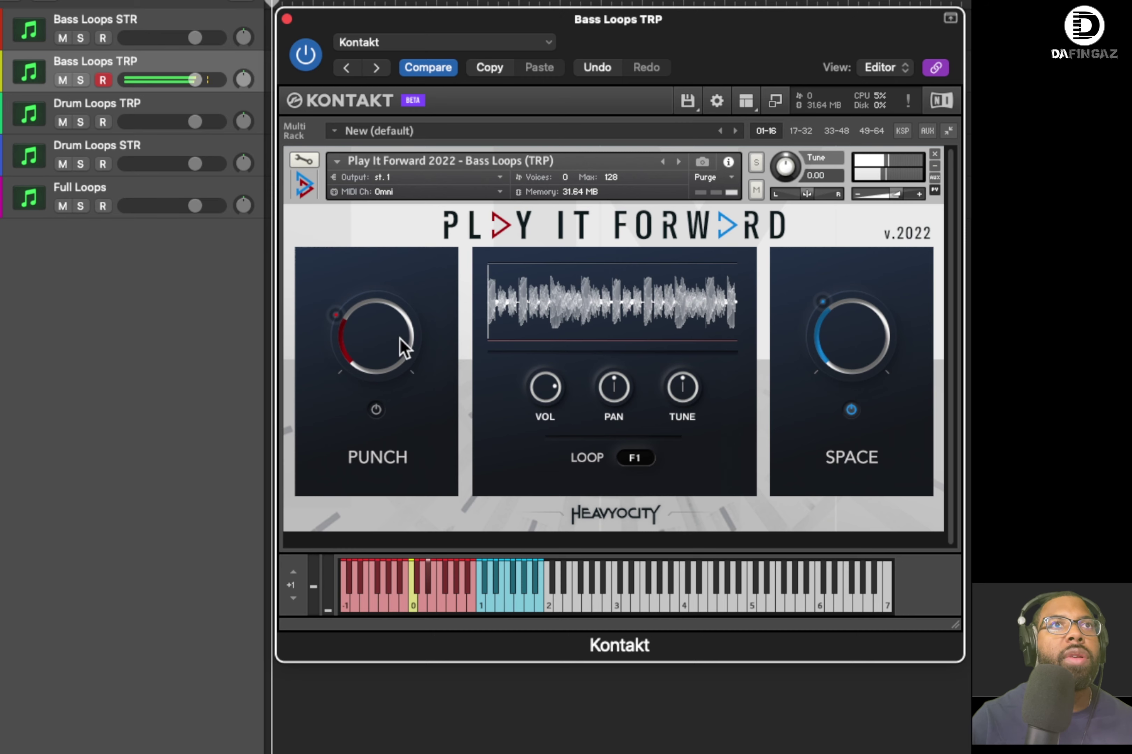
pyautogui.click(377, 410)
pyautogui.moveTo(384, 373); pyautogui.dragTo(389, 319)
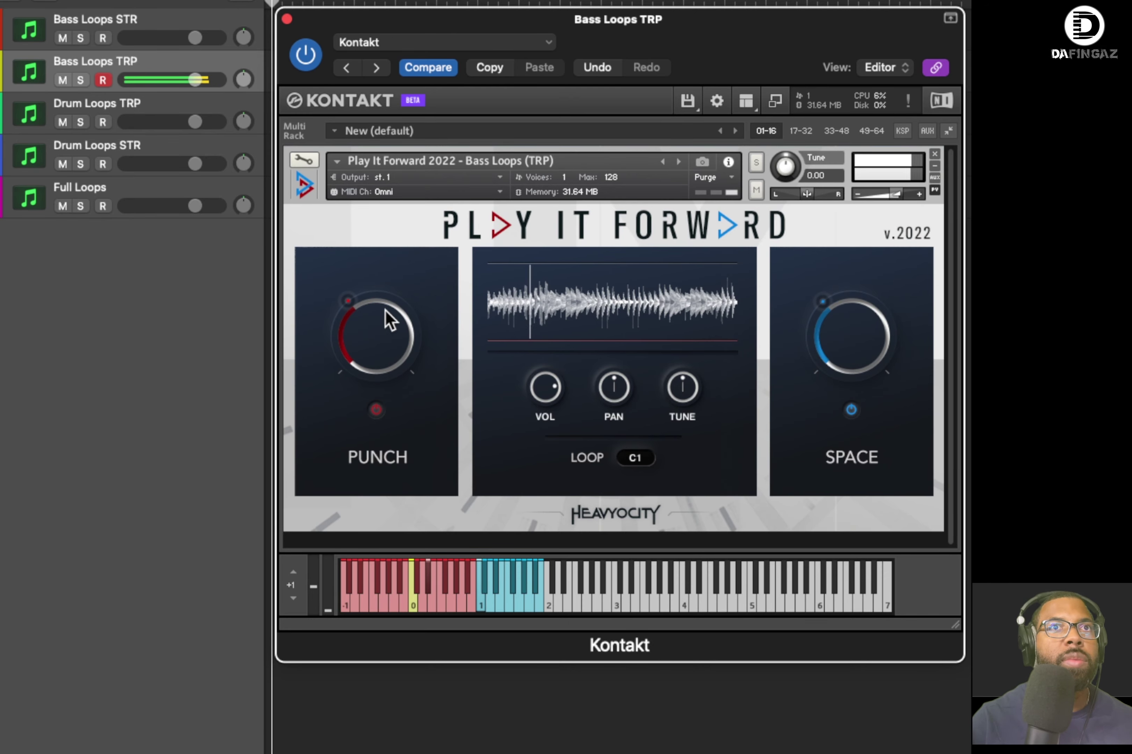
# - On the Drum Loops TRP instrument, switch Punch on at about 35% and raise Space
pyautogui.click(136, 108)
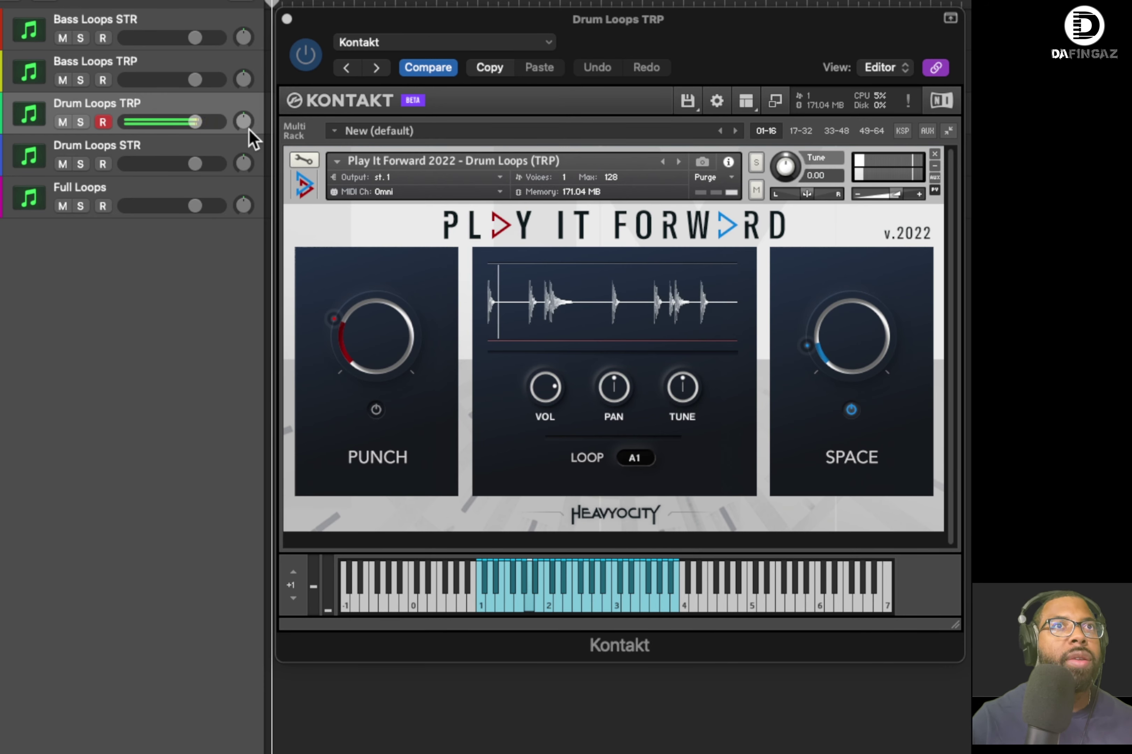
pyautogui.click(376, 411)
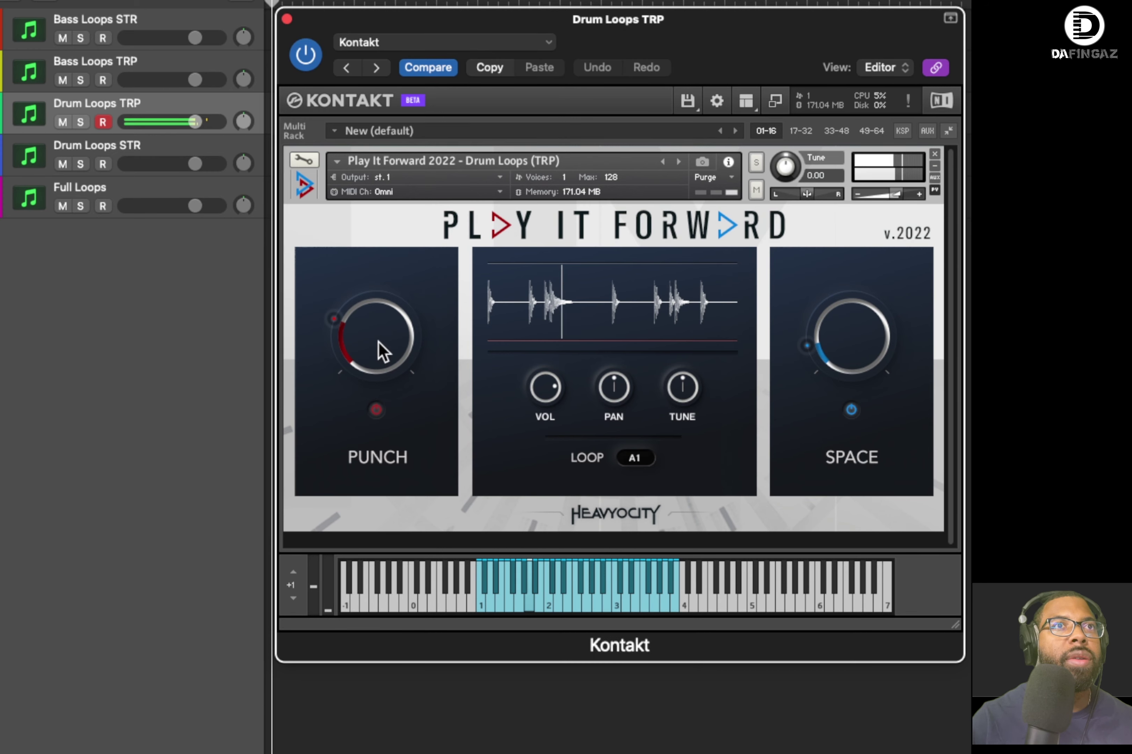
pyautogui.moveTo(383, 350)
pyautogui.mouseDown()
pyautogui.moveTo(394, 308)
pyautogui.moveTo(377, 361)
pyautogui.mouseUp()
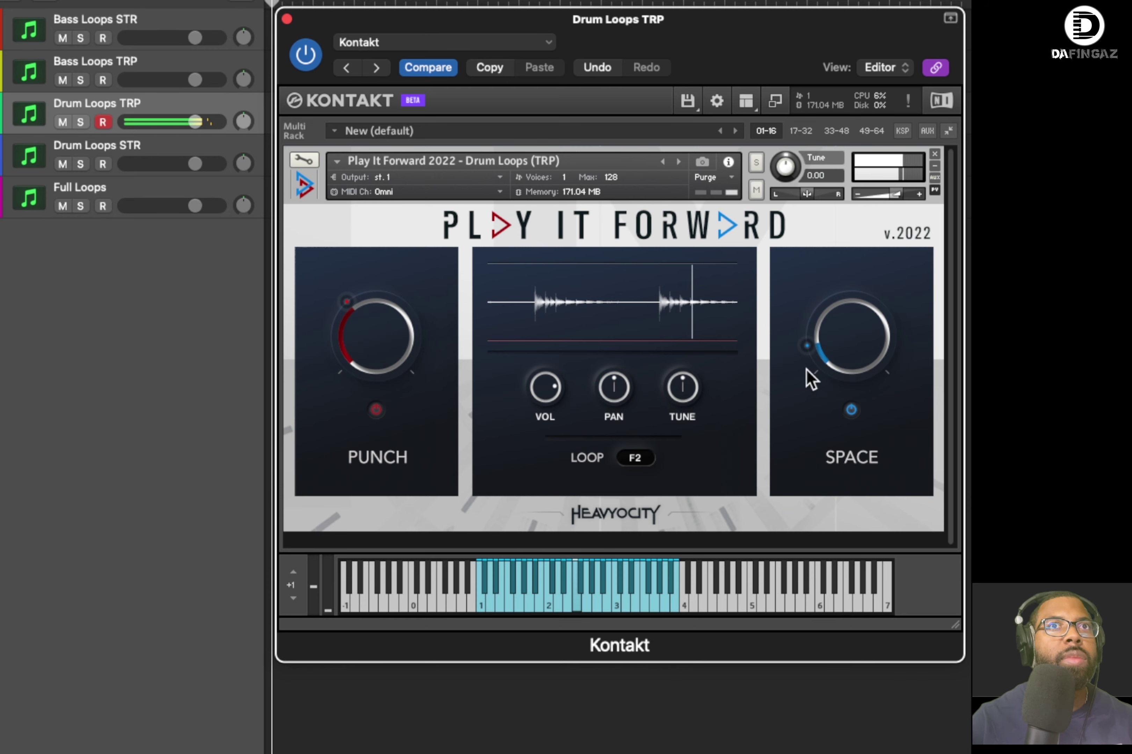
pyautogui.moveTo(807, 370); pyautogui.dragTo(858, 312)
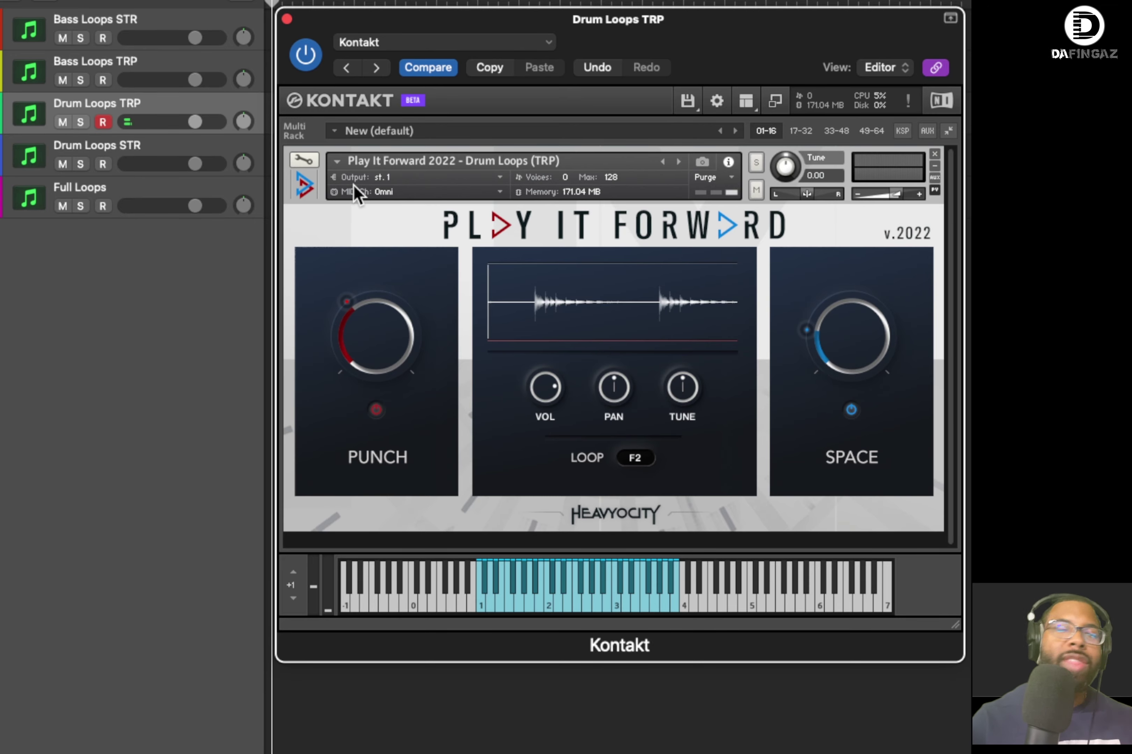
# - Select the Drum Loops STR track
pyautogui.click(165, 146)
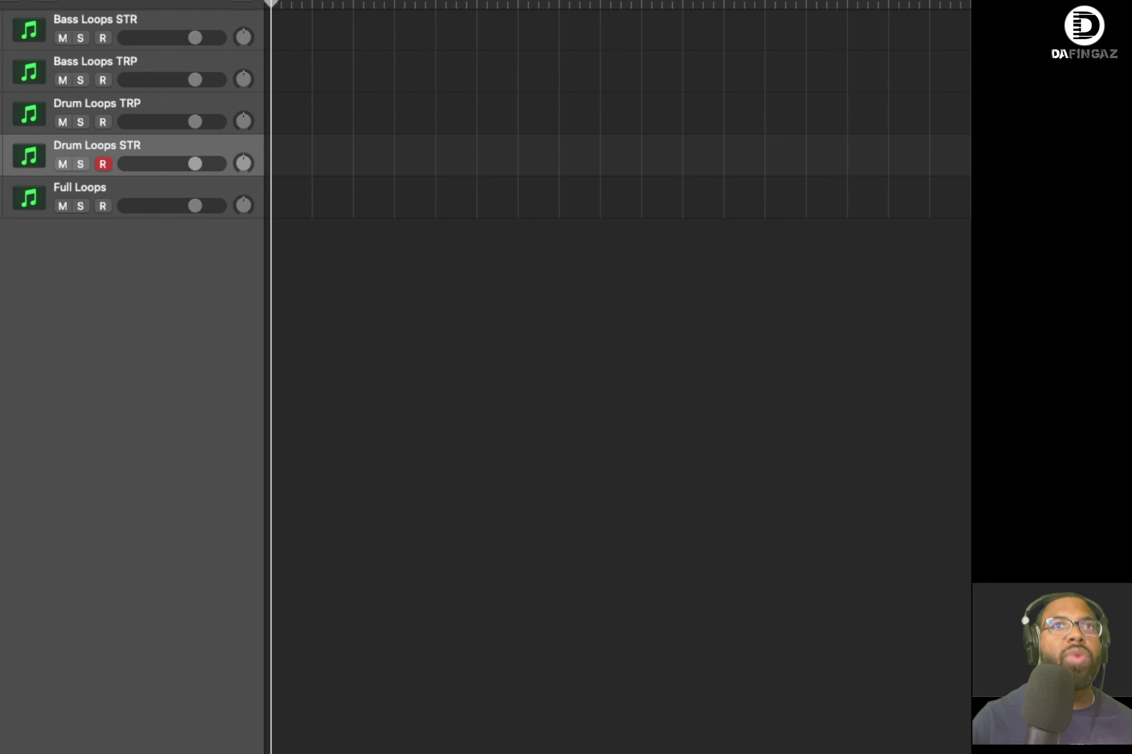
# - Open the Drum Loops STR Kontakt instrument and switch Punch on at about 37%
pyautogui.click(30, 158)
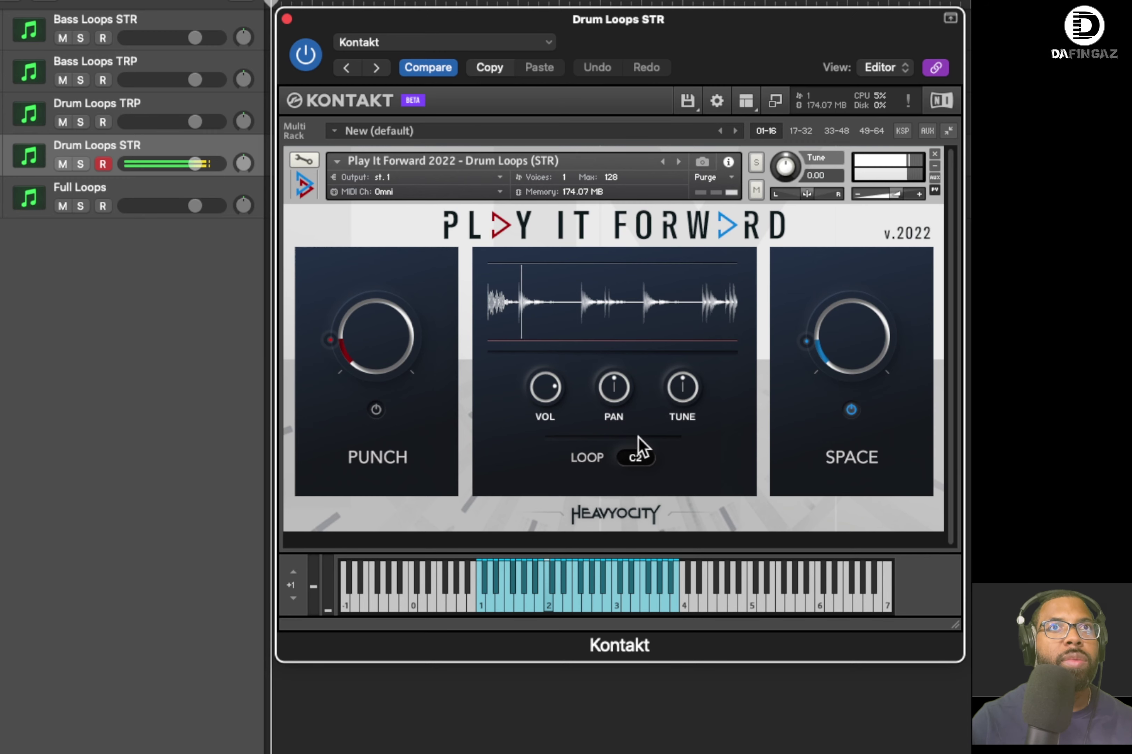
pyautogui.click(376, 410)
pyautogui.moveTo(387, 343)
pyautogui.moveTo(387, 343); pyautogui.dragTo(379, 326)
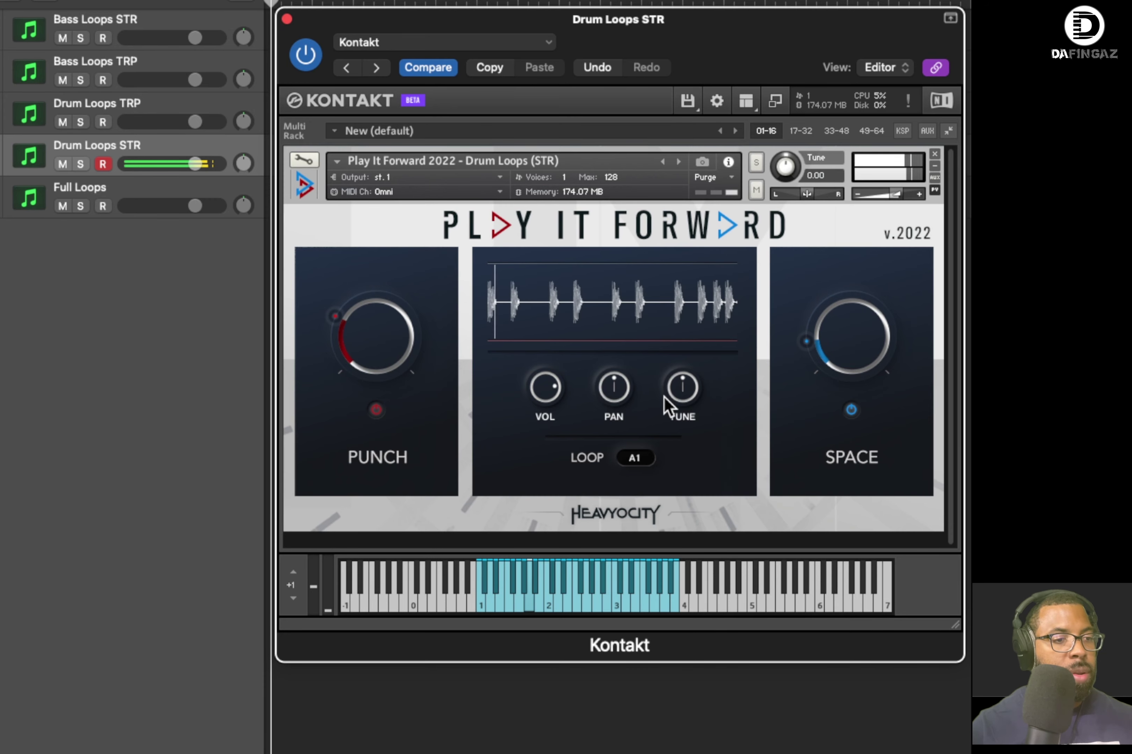
# - Select the Full Loops track and trigger a loop from Kontakt's keyboard
pyautogui.click(117, 180)
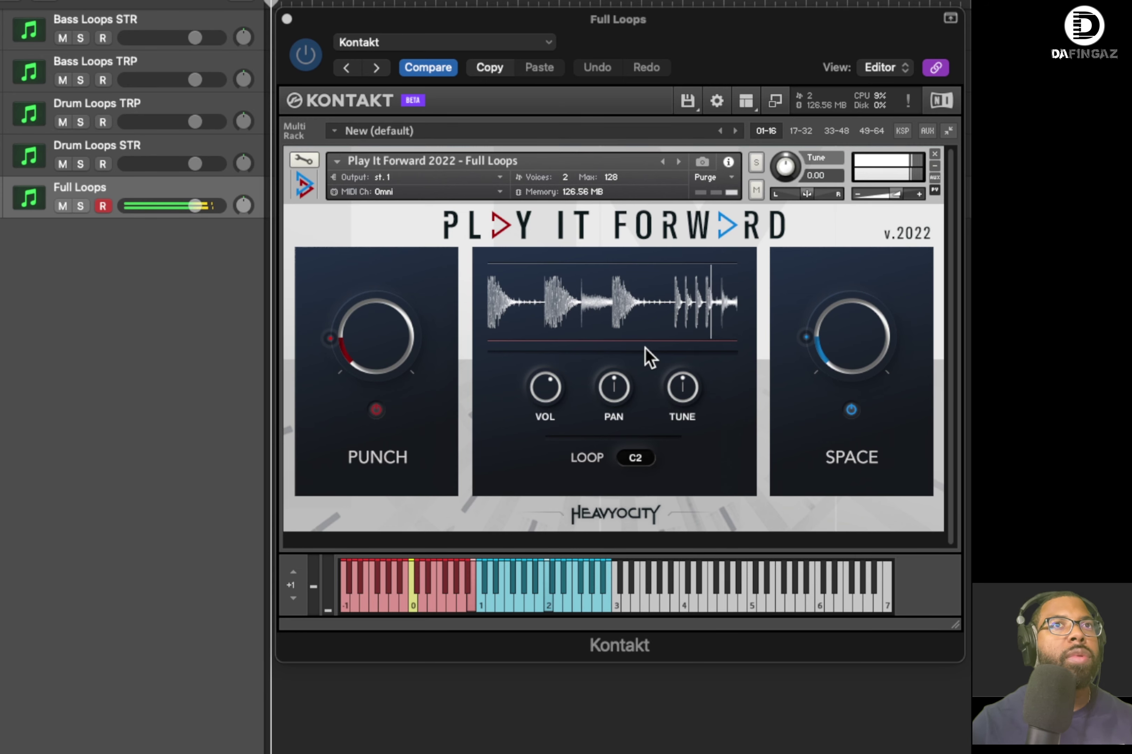
pyautogui.click(379, 603)
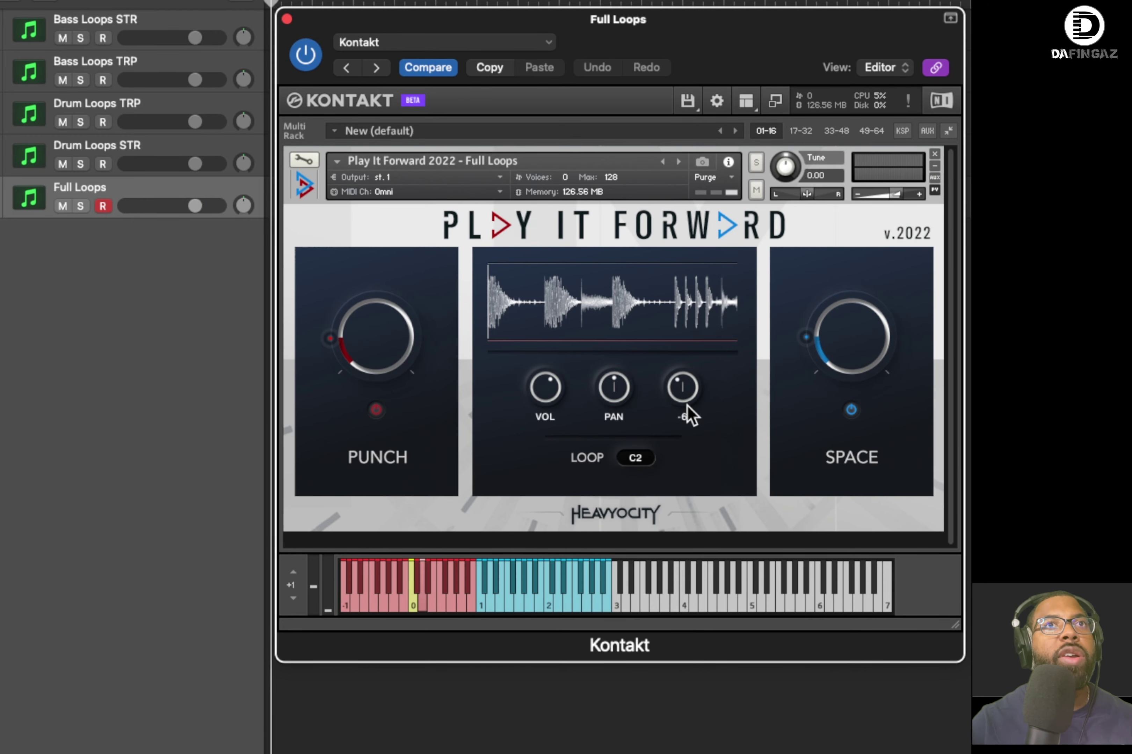
# - Play the full loop while moving Tune through 0, 1 and -1, finishing at -5
pyautogui.moveTo(699, 391); pyautogui.dragTo(701, 386)
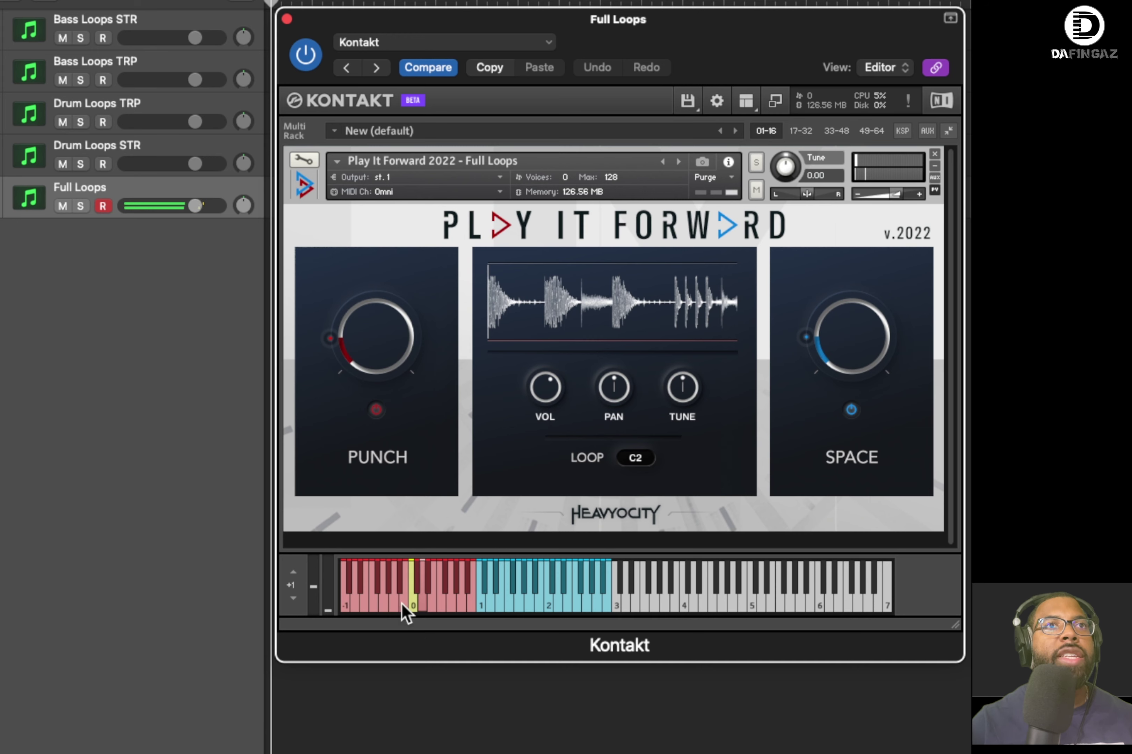
pyautogui.click(408, 598)
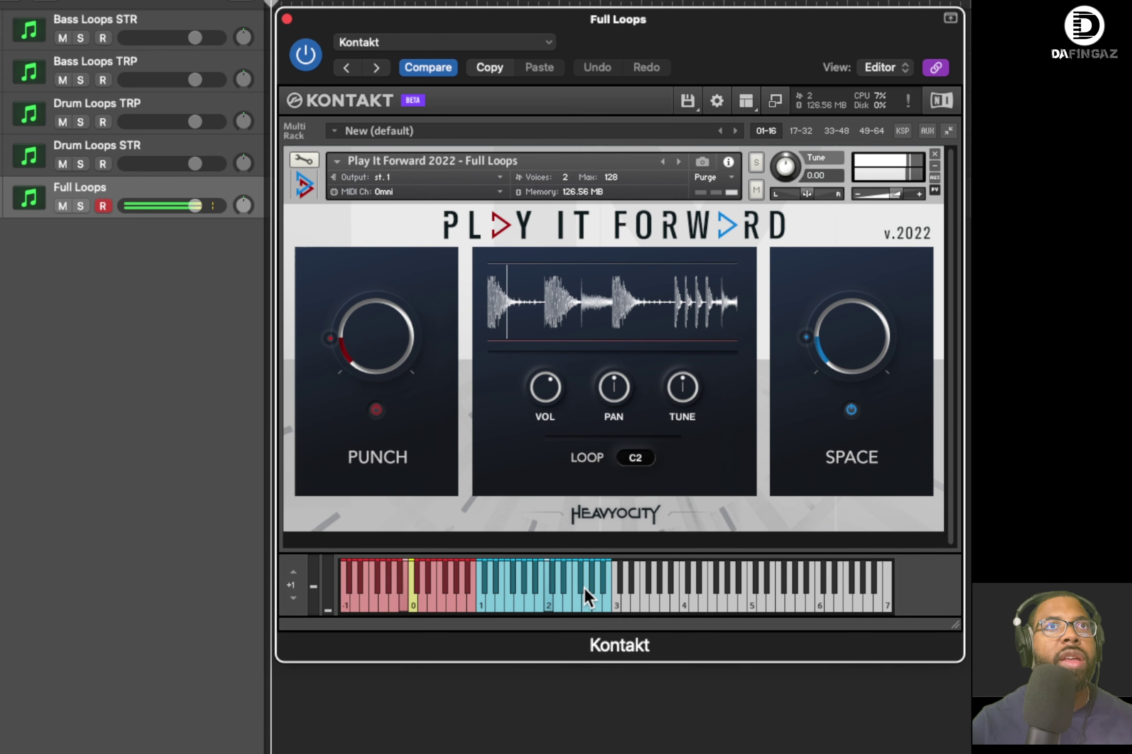
pyautogui.click(410, 599)
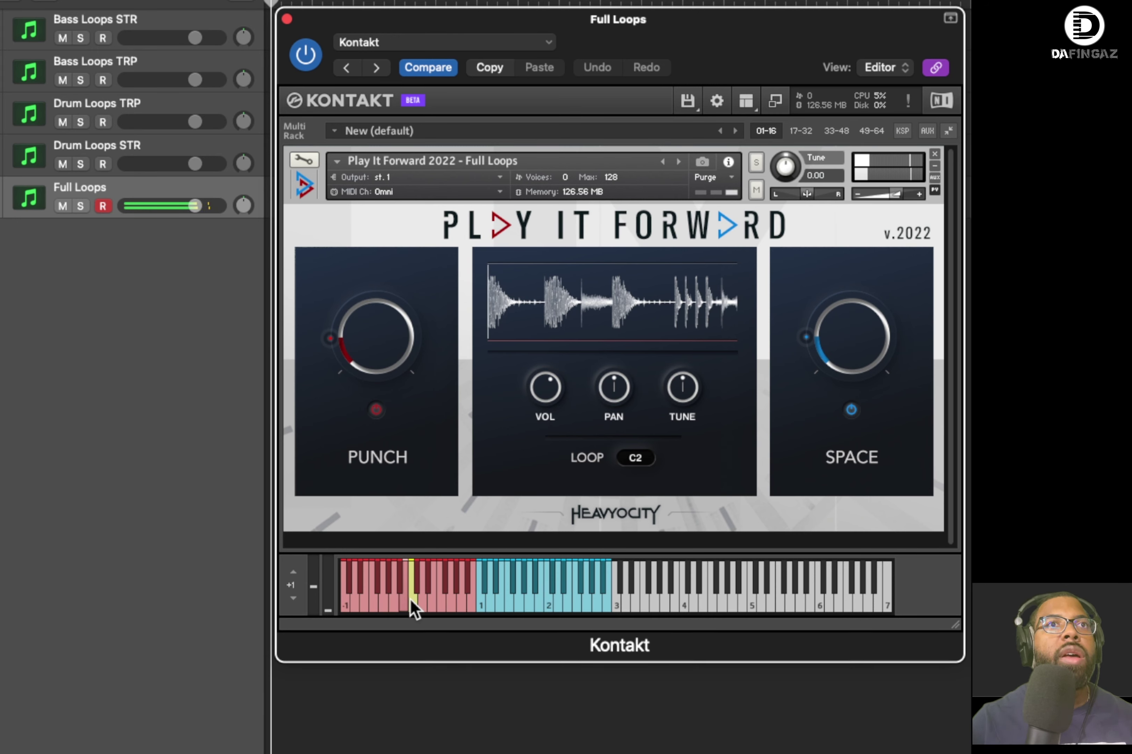
pyautogui.click(684, 389)
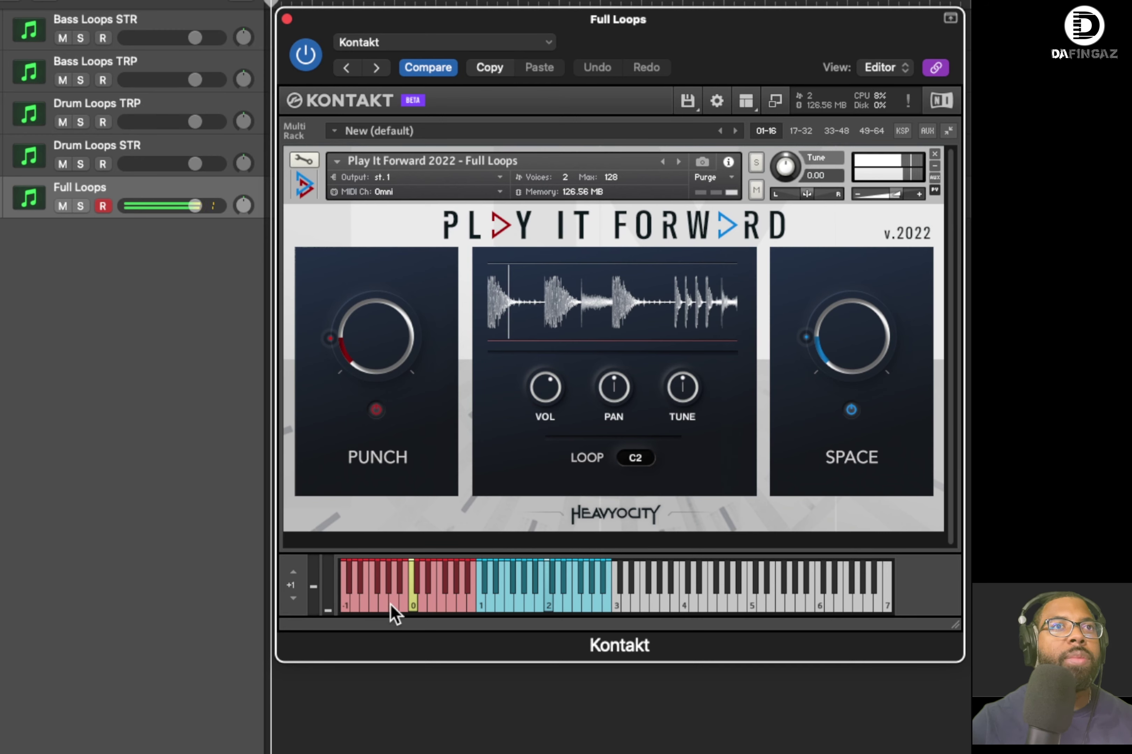
pyautogui.moveTo(677, 385); pyautogui.dragTo(677, 392)
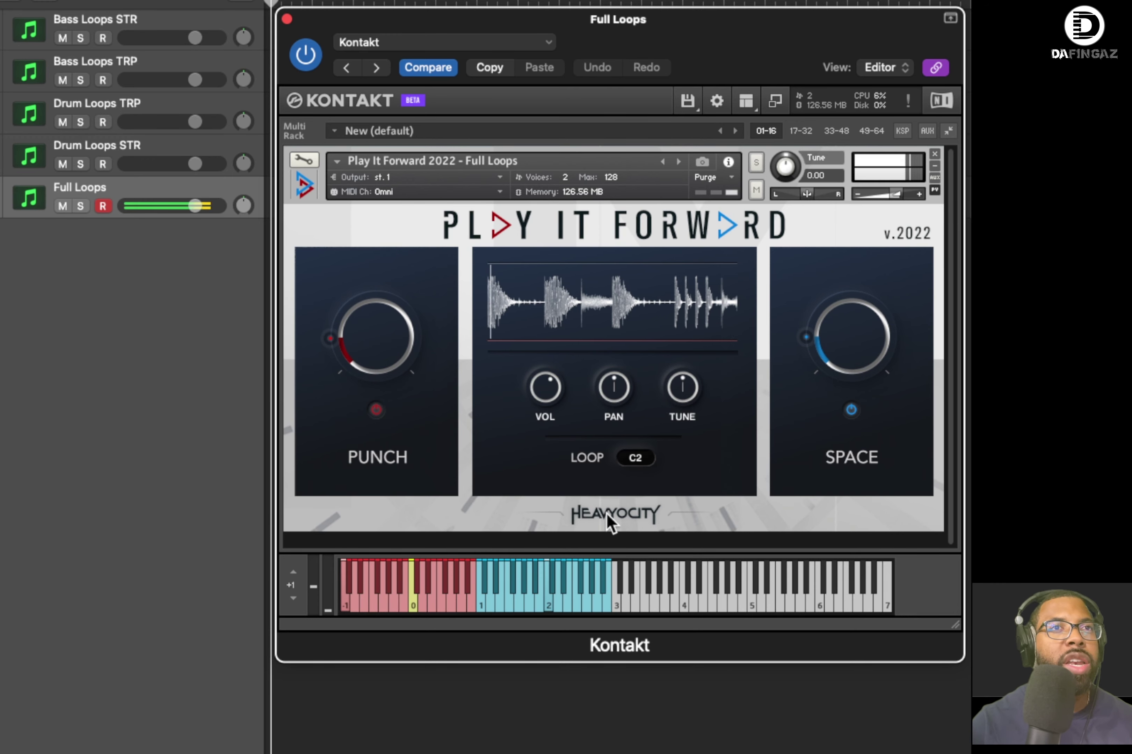
pyautogui.moveTo(681, 390)
pyautogui.moveTo(681, 386); pyautogui.dragTo(677, 418)
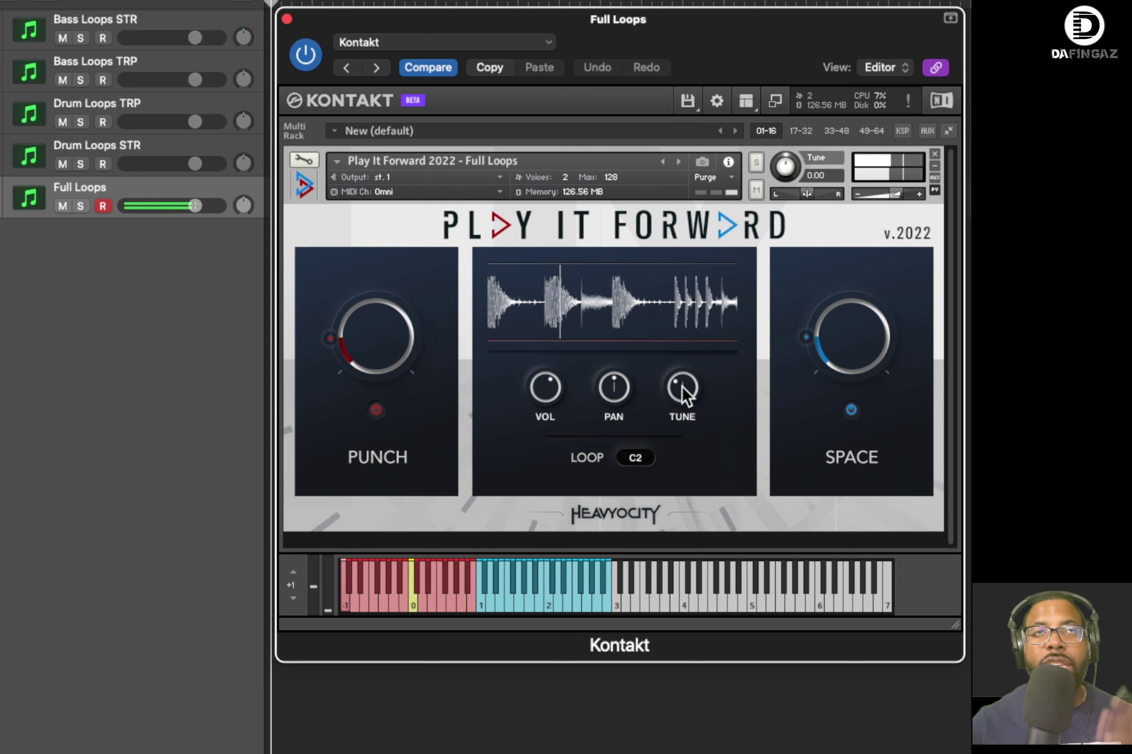
pyautogui.moveTo(685, 396)
pyautogui.mouseDown()
pyautogui.moveTo(681, 384)
pyautogui.moveTo(680, 396)
pyautogui.mouseUp()
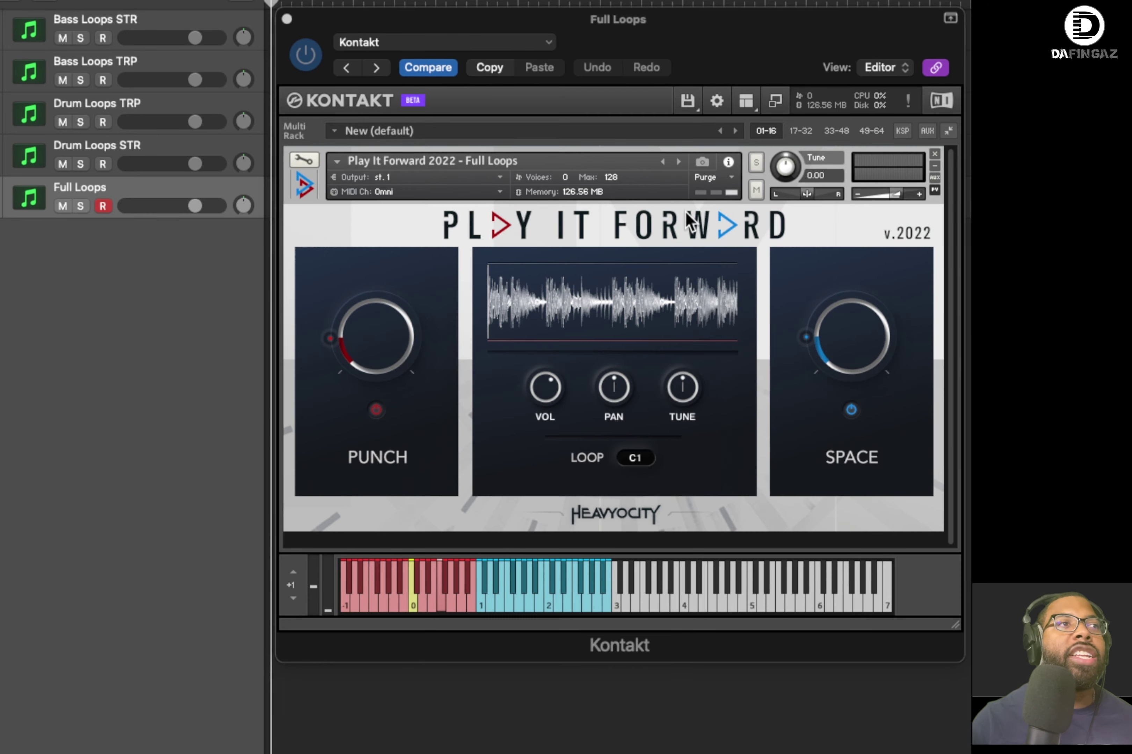
# - Scroll the Play It Forward page down to the Max Foundation section and back to the top
pyautogui.press('super+Tab')
pyautogui.press('super+Tab')
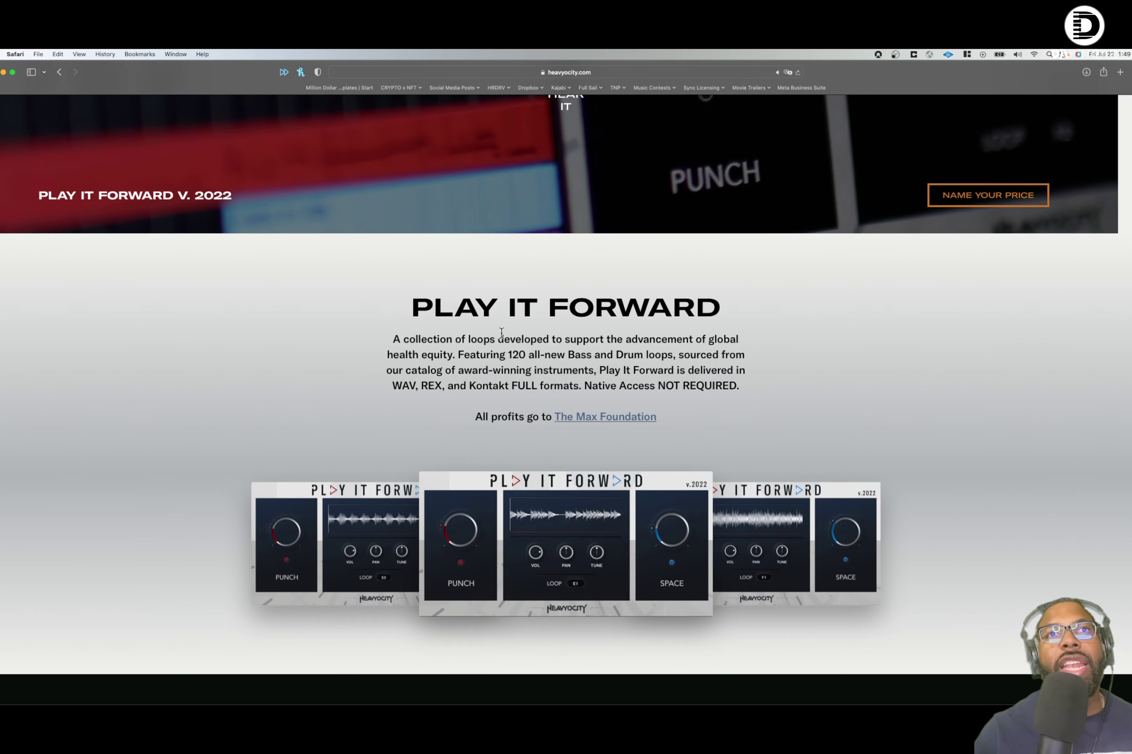
pyautogui.scroll(10, 444, 324)
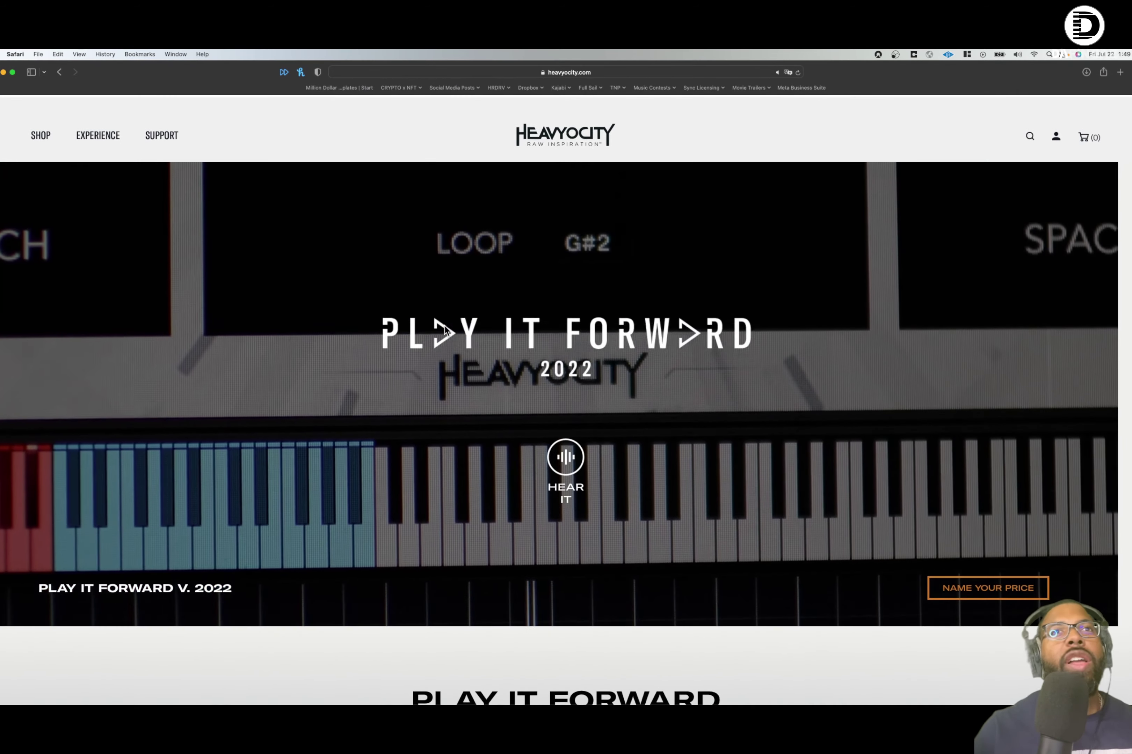
pyautogui.scroll(-2, 471, 347)
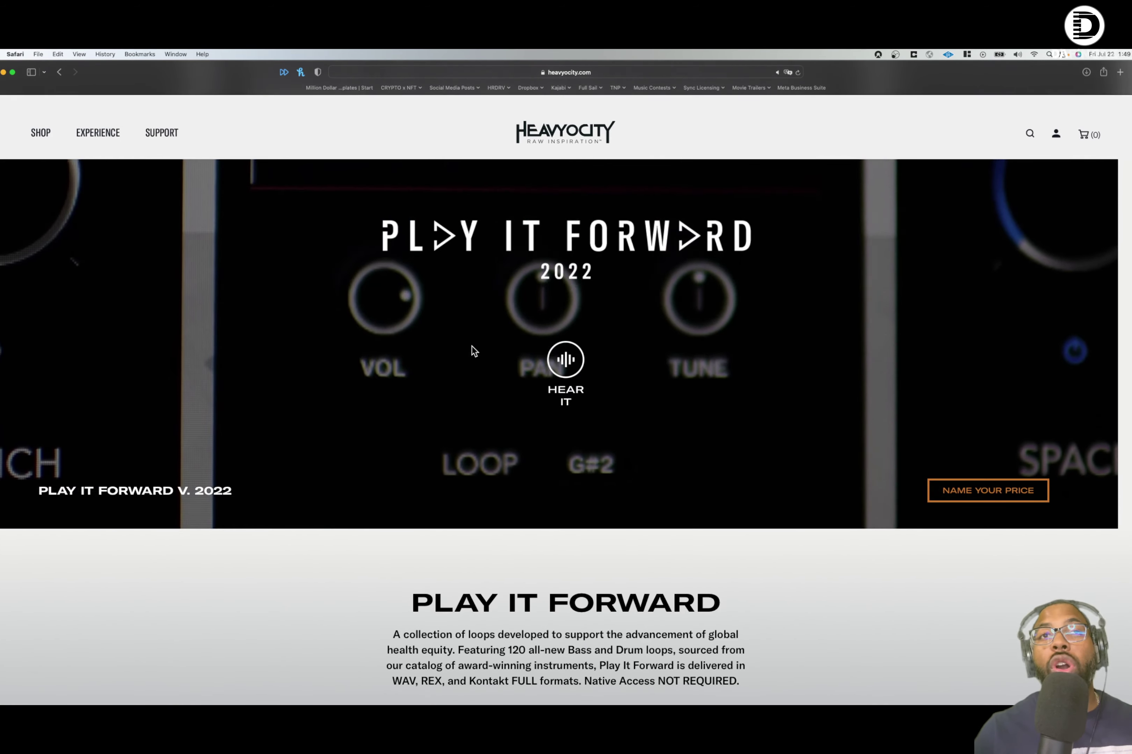
pyautogui.scroll(-9, 472, 347)
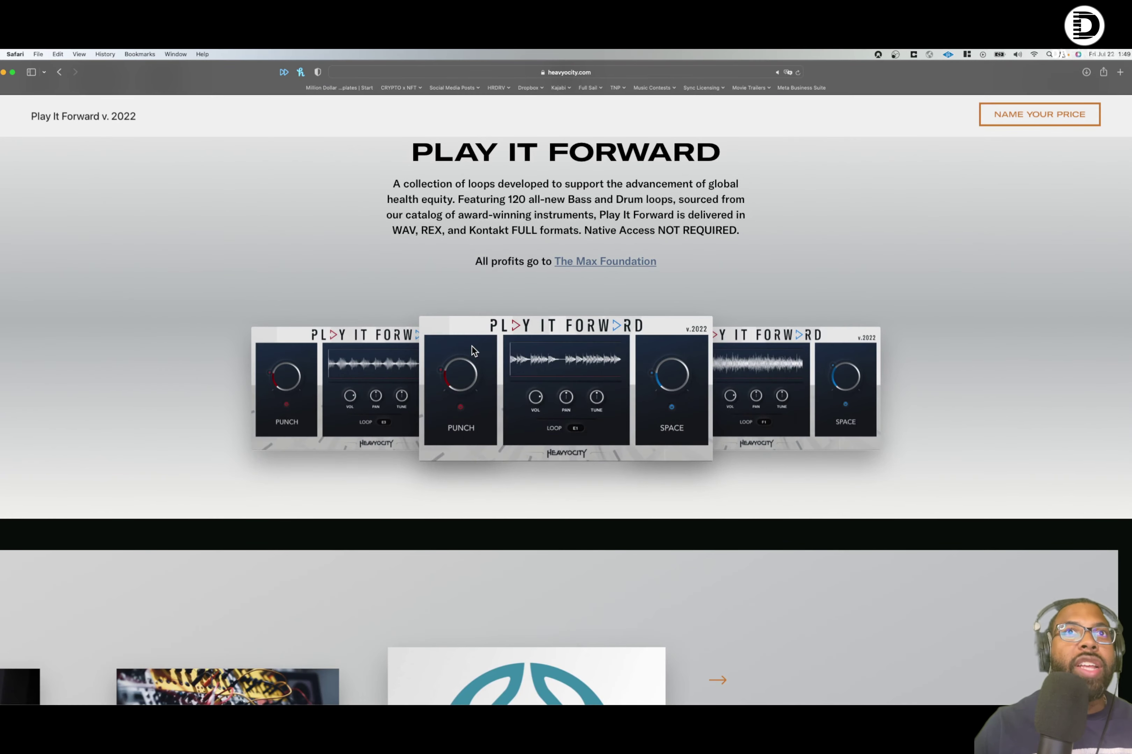
pyautogui.scroll(-9, 564, 298)
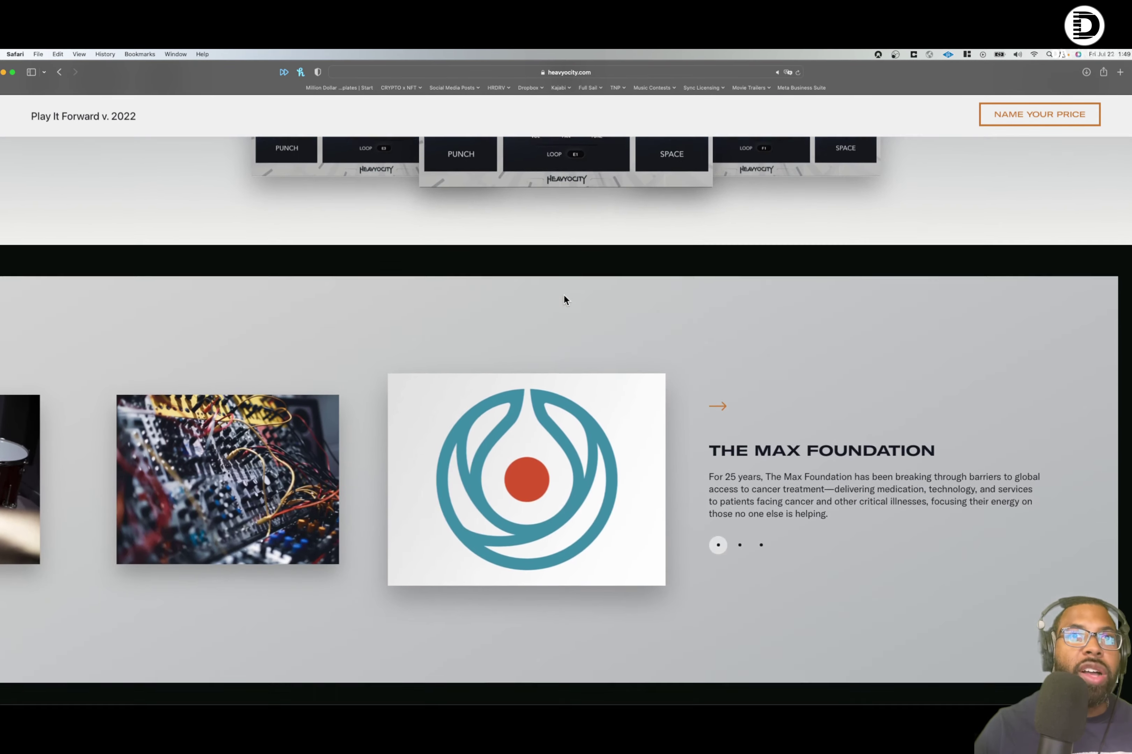
pyautogui.scroll(-20, 564, 295)
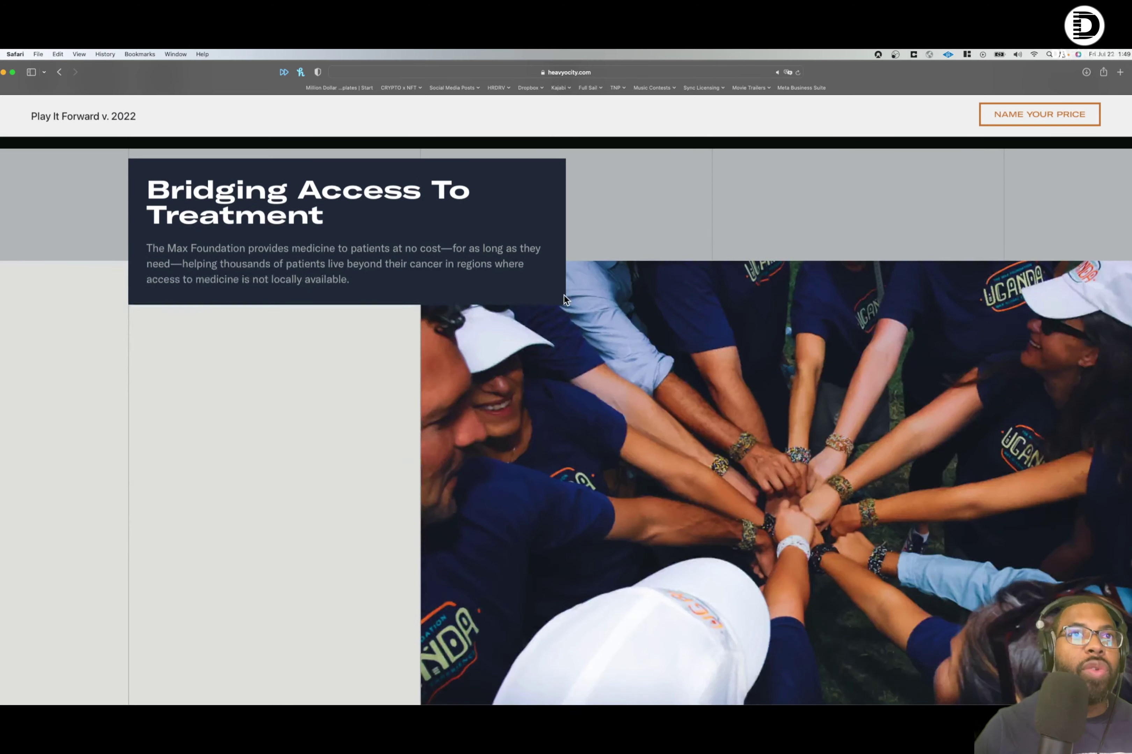
pyautogui.scroll(-4, 564, 295)
pyautogui.scroll(20, 564, 295)
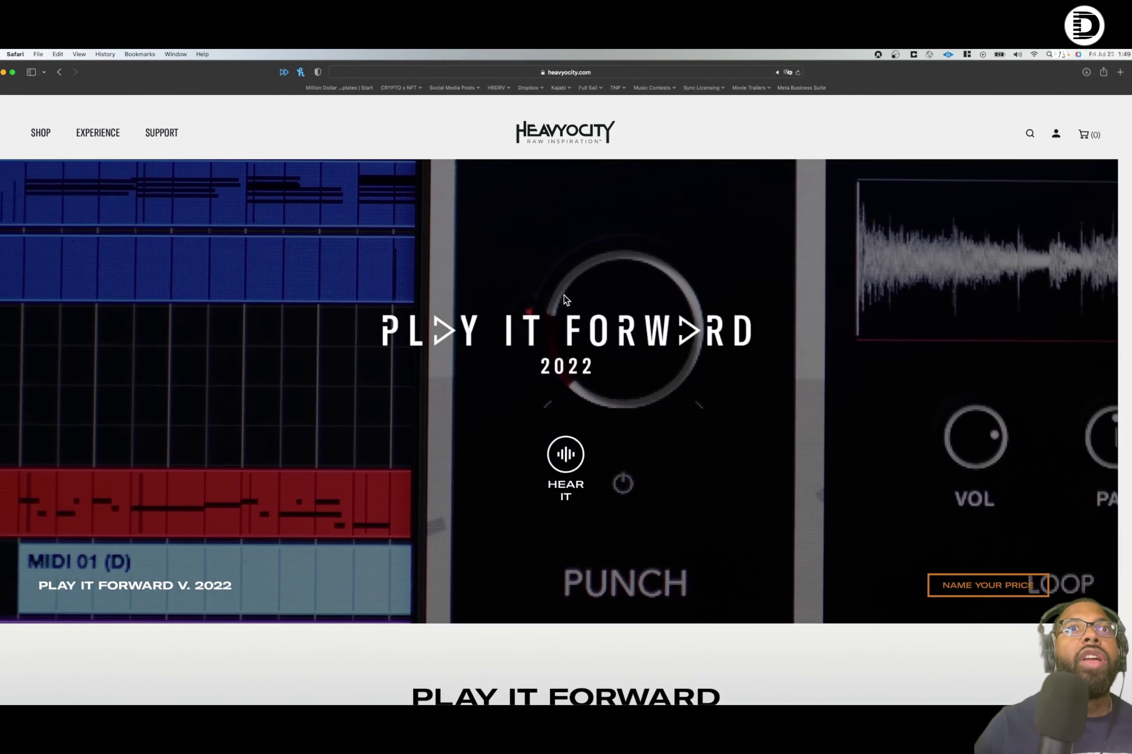
pyautogui.press('super+Tab')
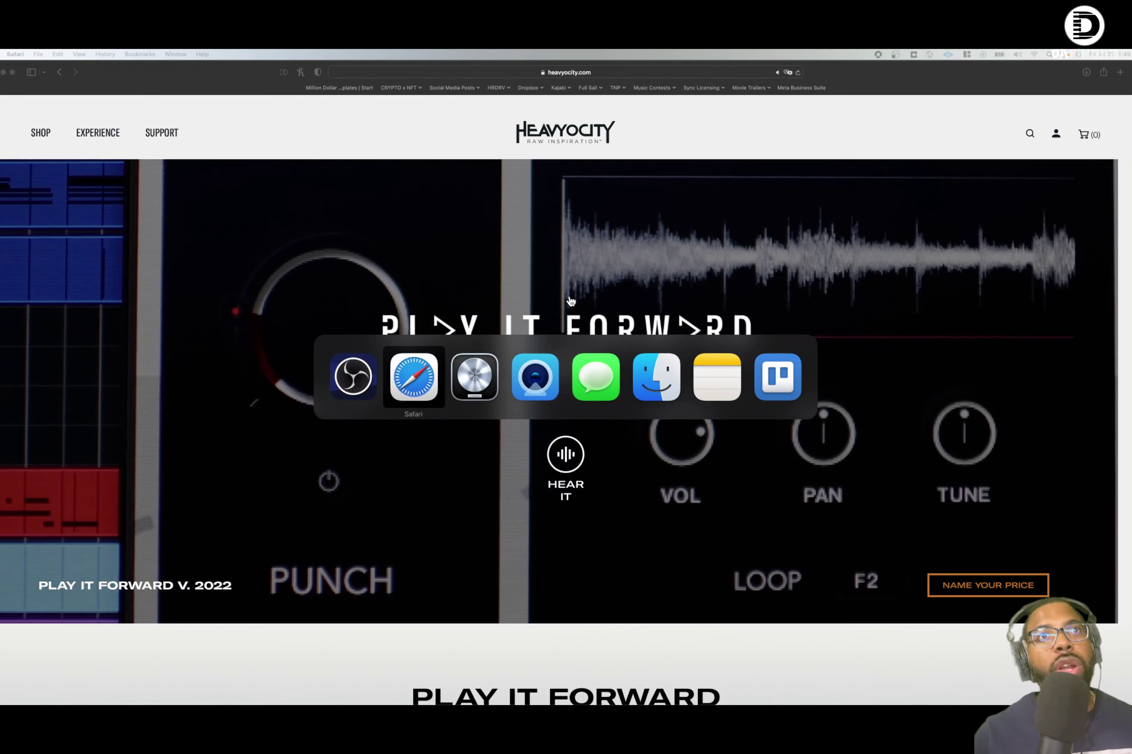